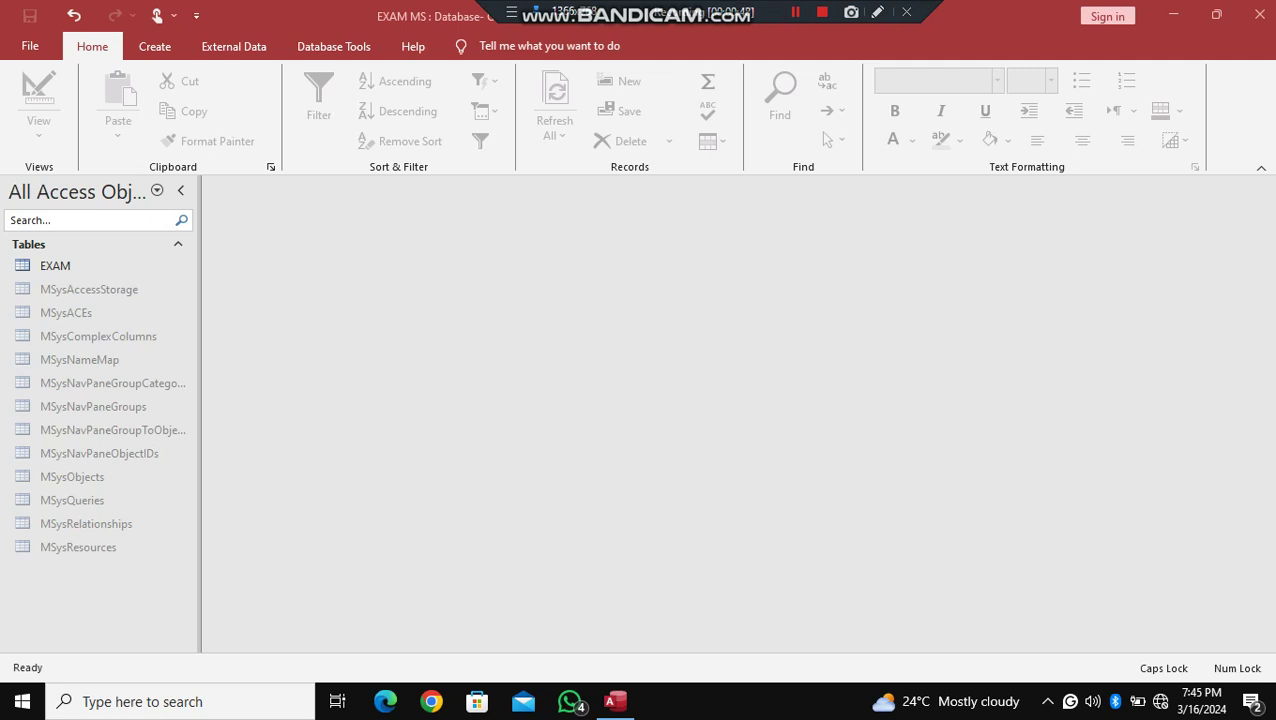
# Open the EXAM table and set the MATHS mark of the first record to 40
pyautogui.doubleClick(97, 266)
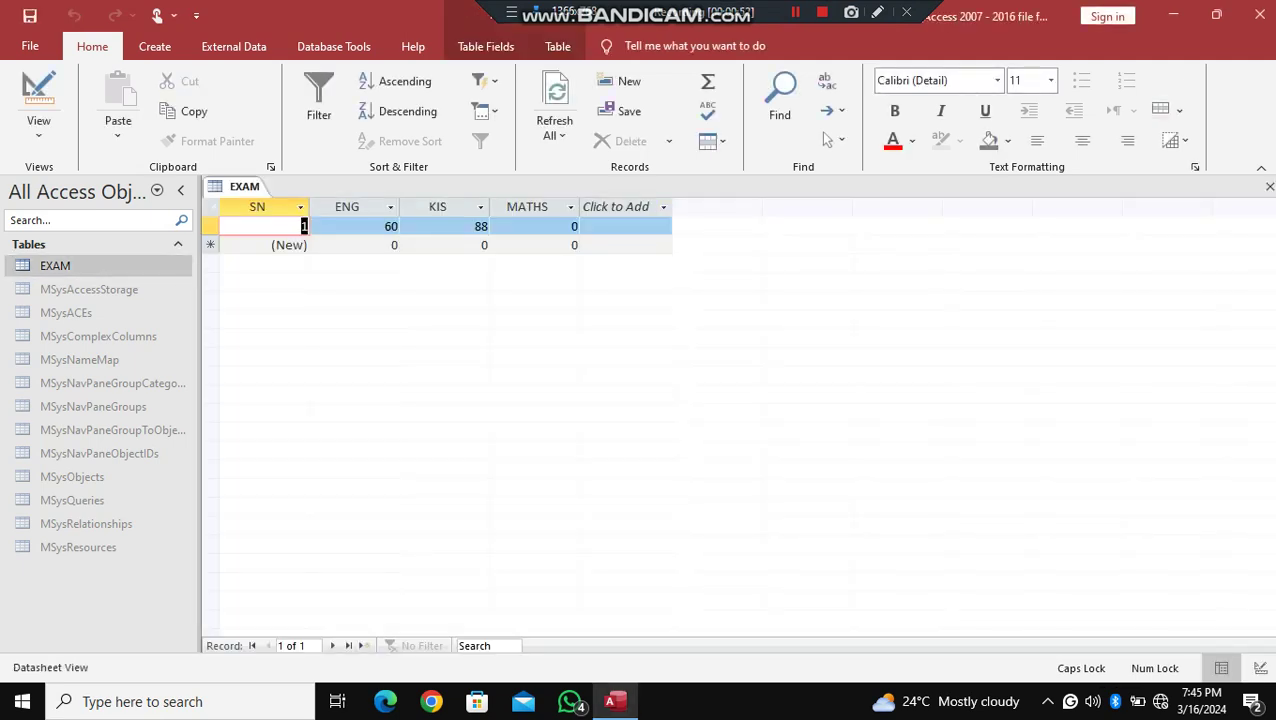
pyautogui.click(560, 227)
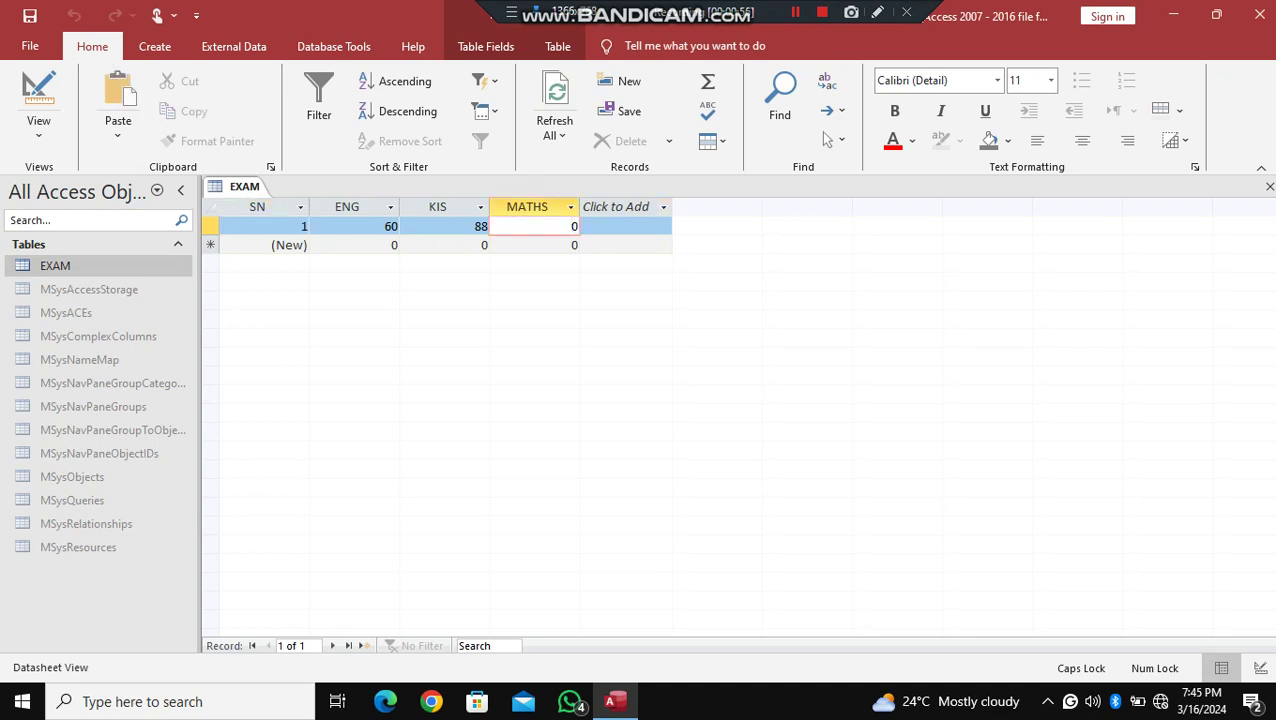
pyautogui.press('BackSpace')
pyautogui.write('40')
pyautogui.press('Down')
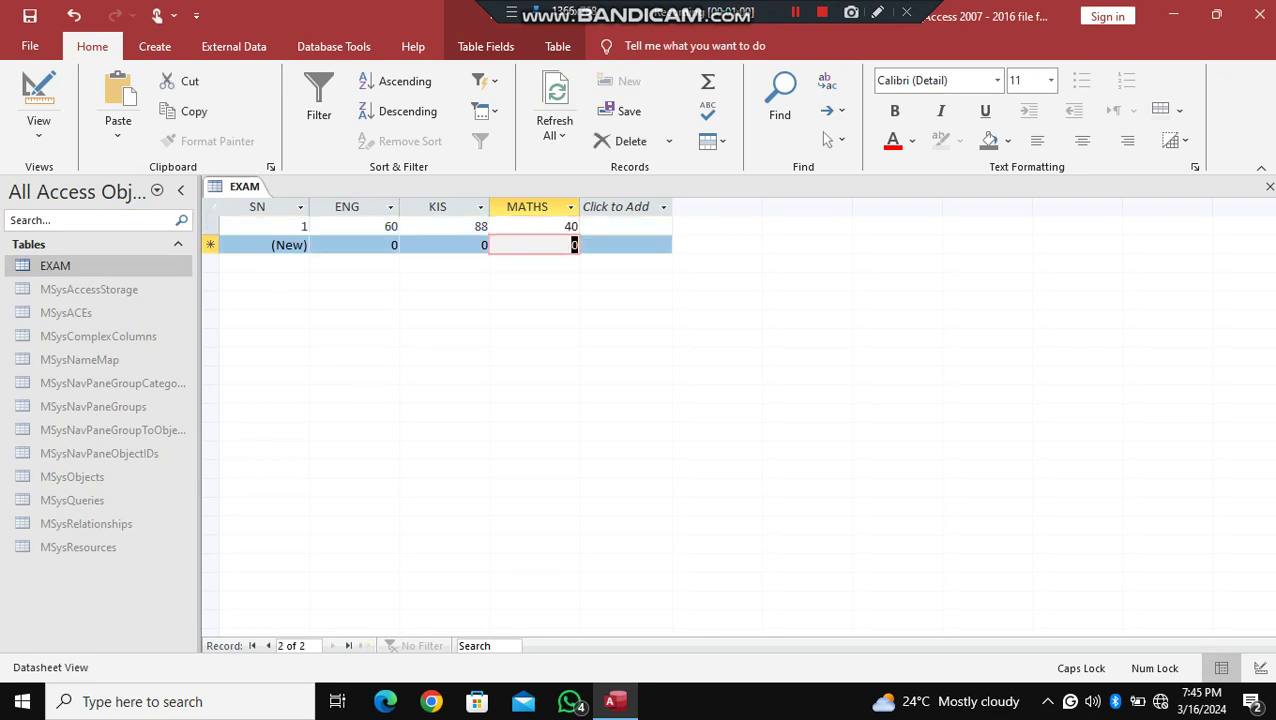
# Add a second record to the EXAM table with ENG 45, KIS 56 and MATHS 78
pyautogui.press('Left')
pyautogui.press('Left')
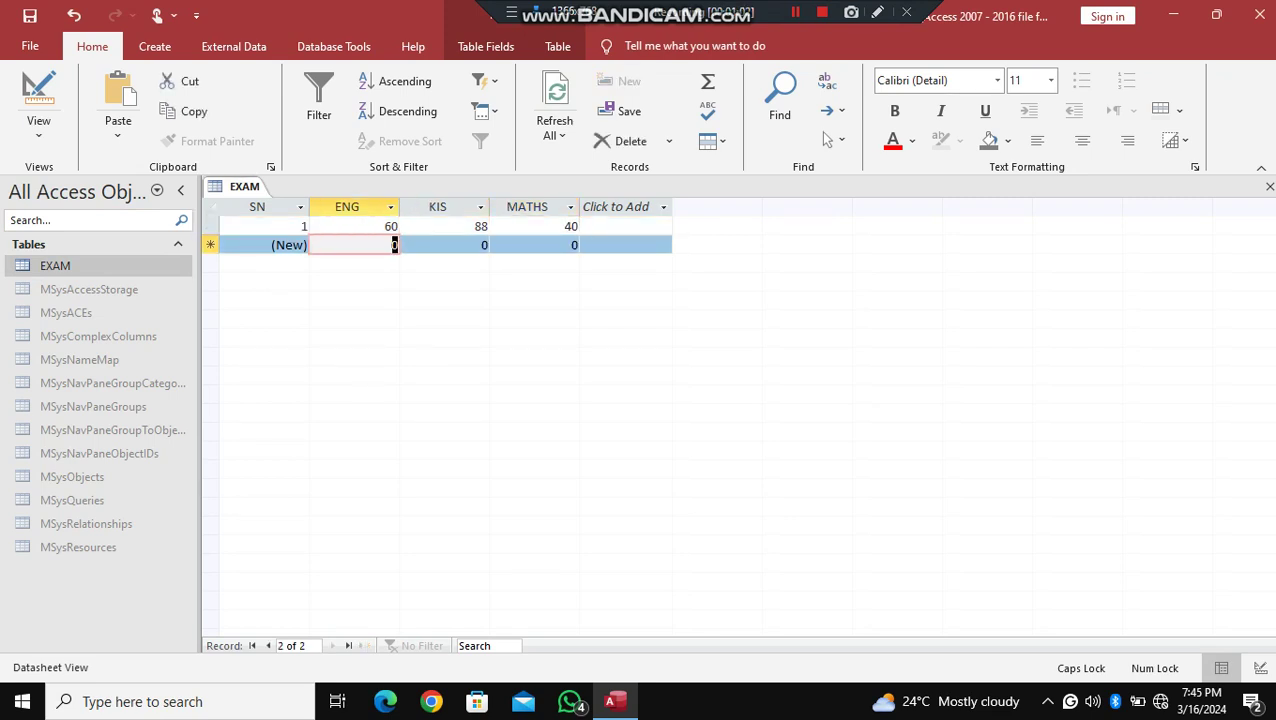
pyautogui.write('45')
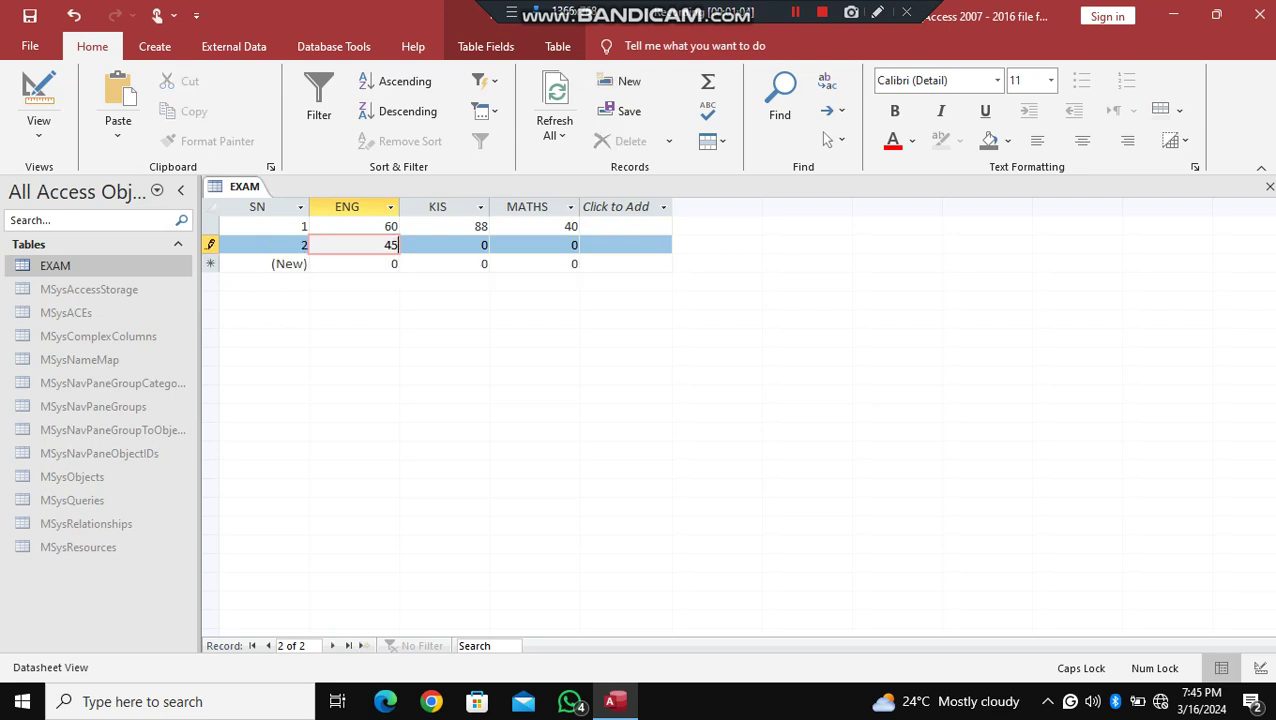
pyautogui.press('Tab')
pyautogui.write('56')
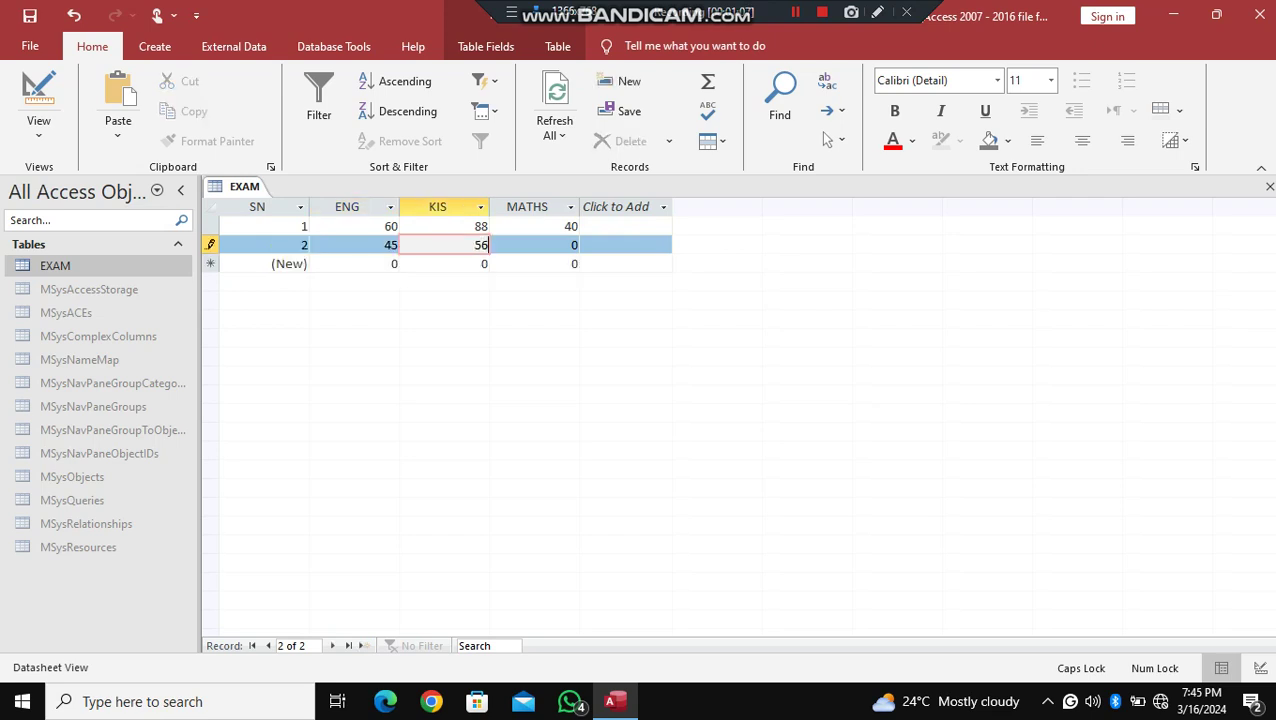
pyautogui.press('Tab')
pyautogui.write('78')
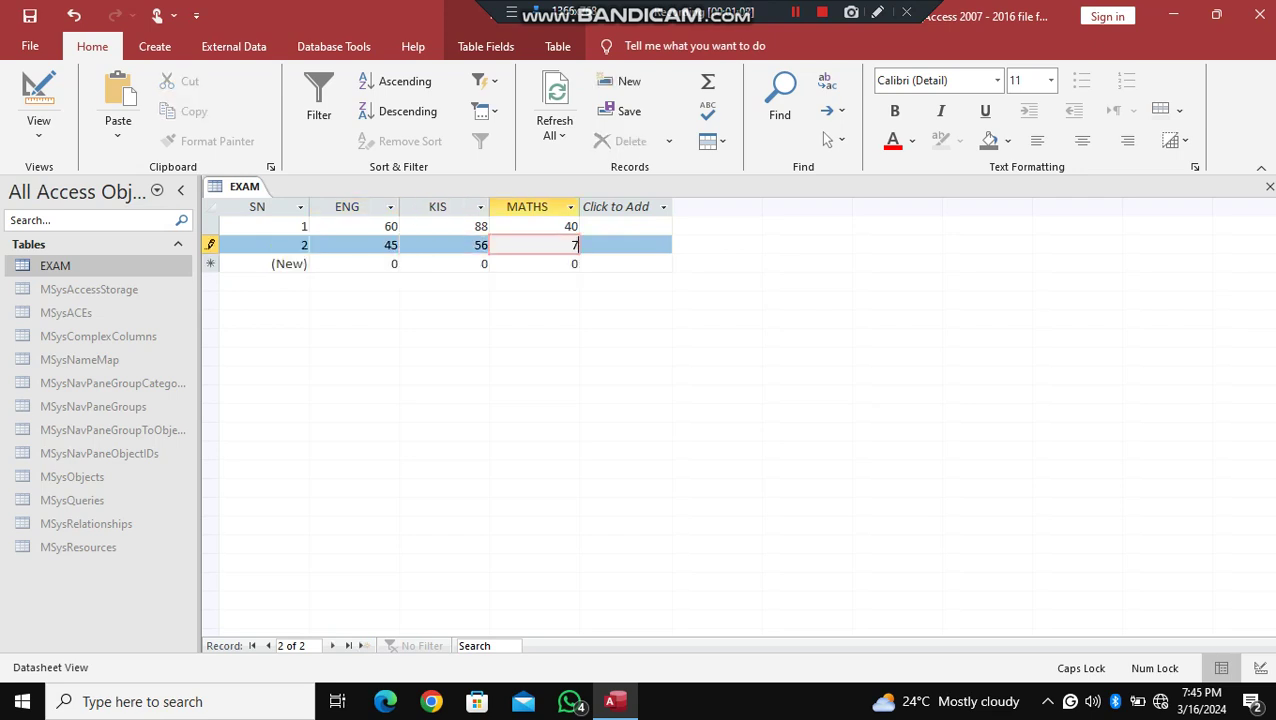
# Add records 3 to 6 by entering the ENG marks 57, 78, 55 and 20
pyautogui.press('Down')
pyautogui.press('Left')
pyautogui.press('Left')
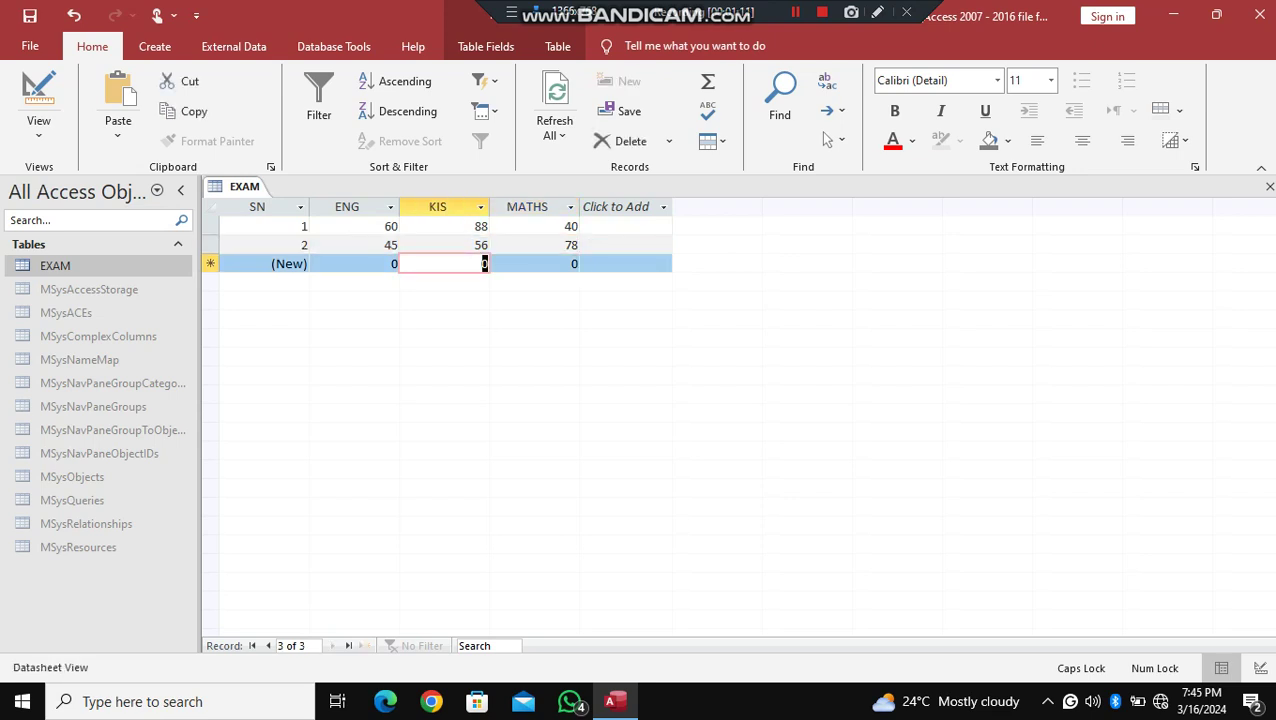
pyautogui.write('57')
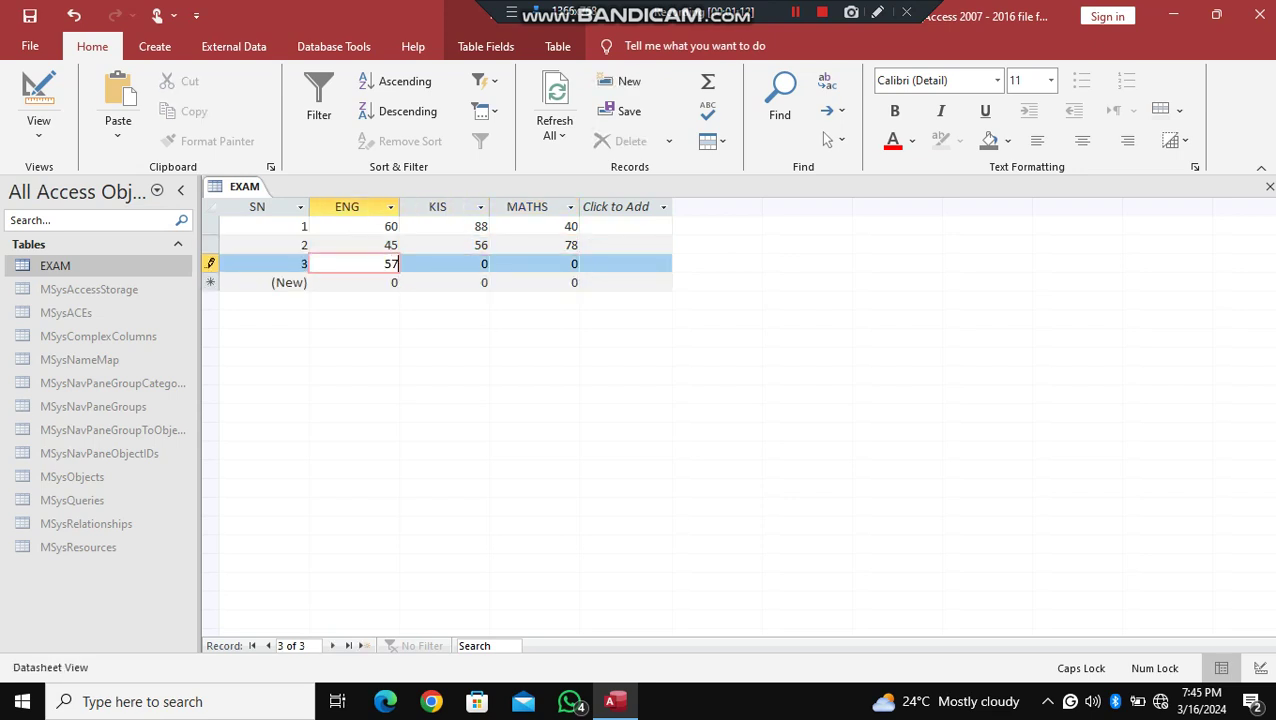
pyautogui.press('Down')
pyautogui.write('78')
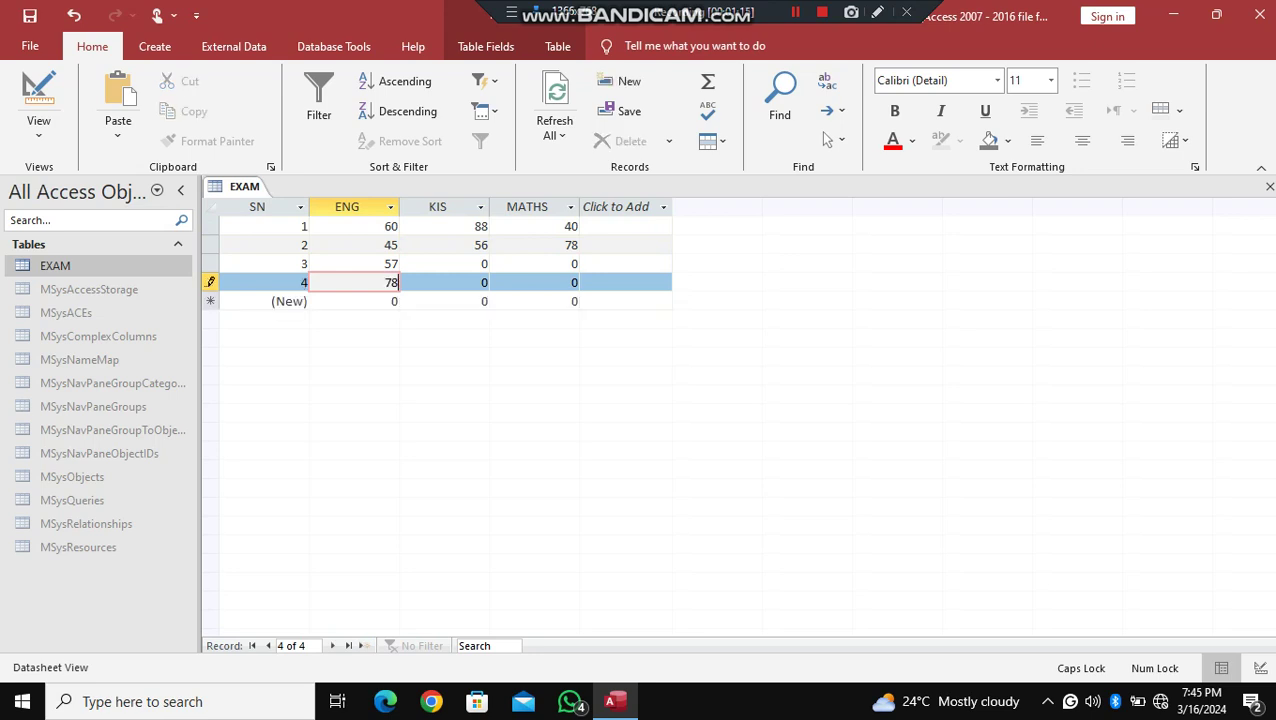
pyautogui.press('Down')
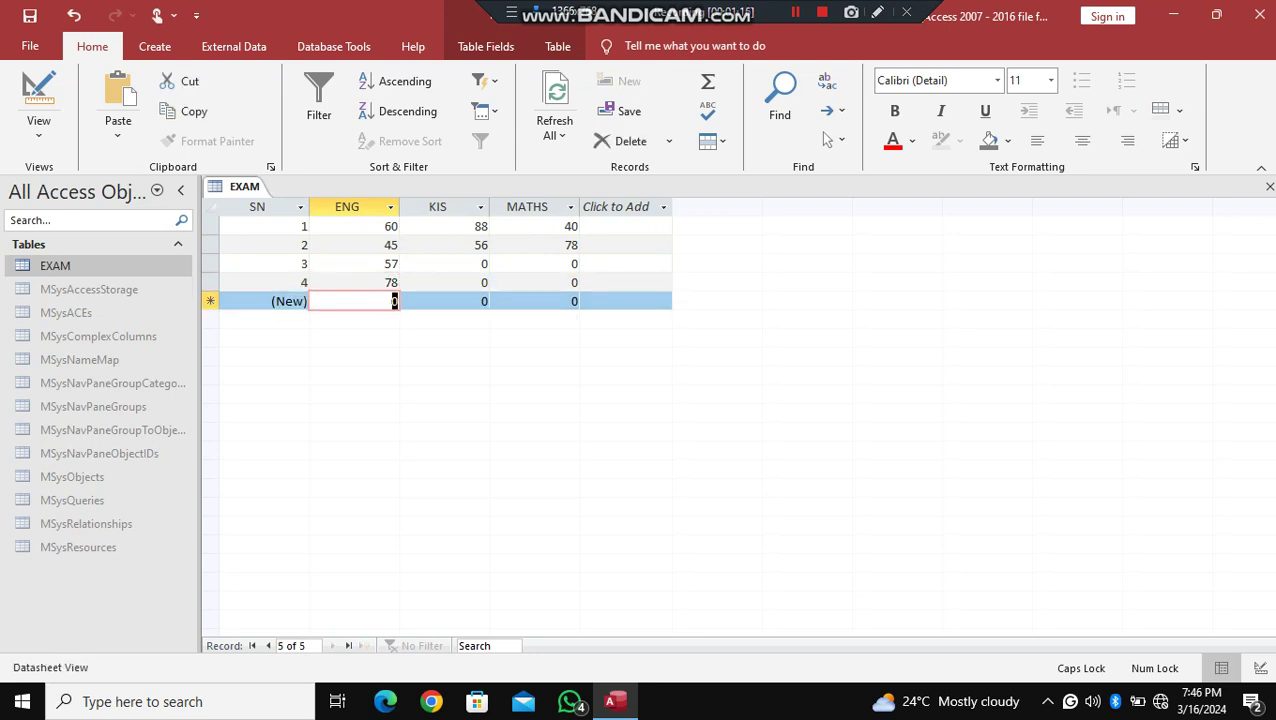
pyautogui.write('55')
pyautogui.press('Down')
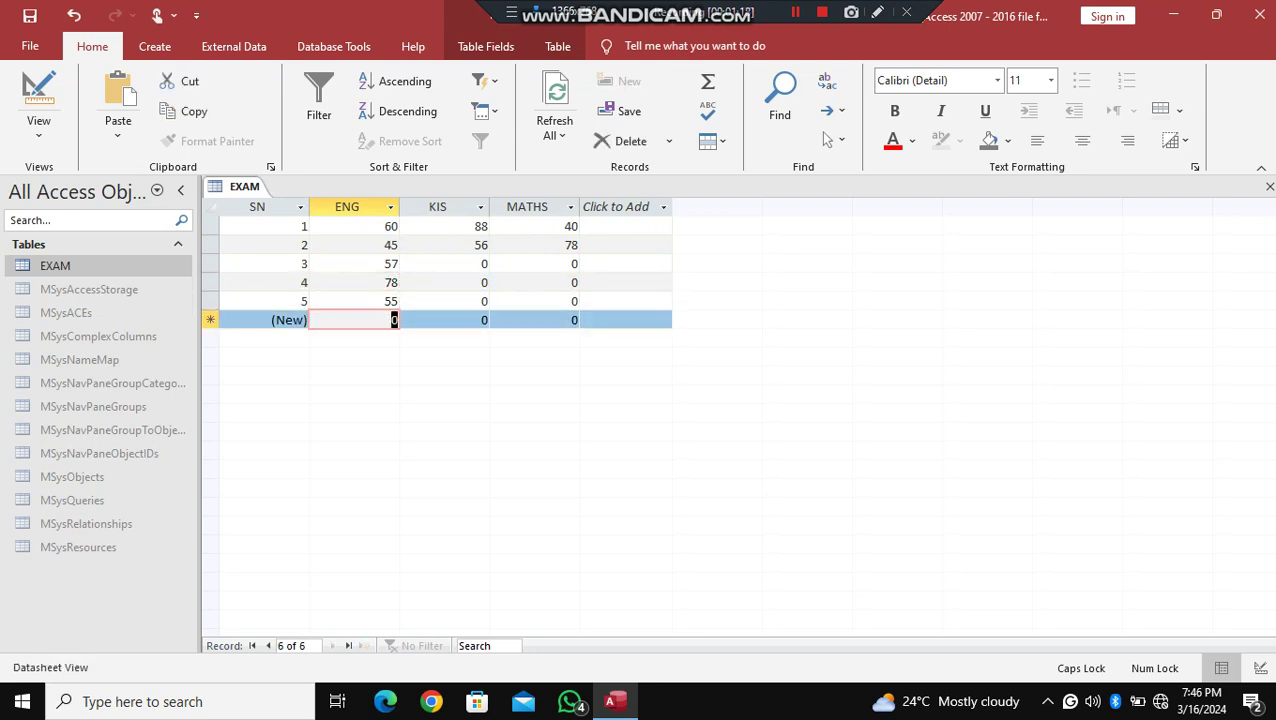
pyautogui.write('20')
# Fill in the KIS marks from record 6 up to record 3 with 44, 67, 78 and 98
pyautogui.press('Tab')
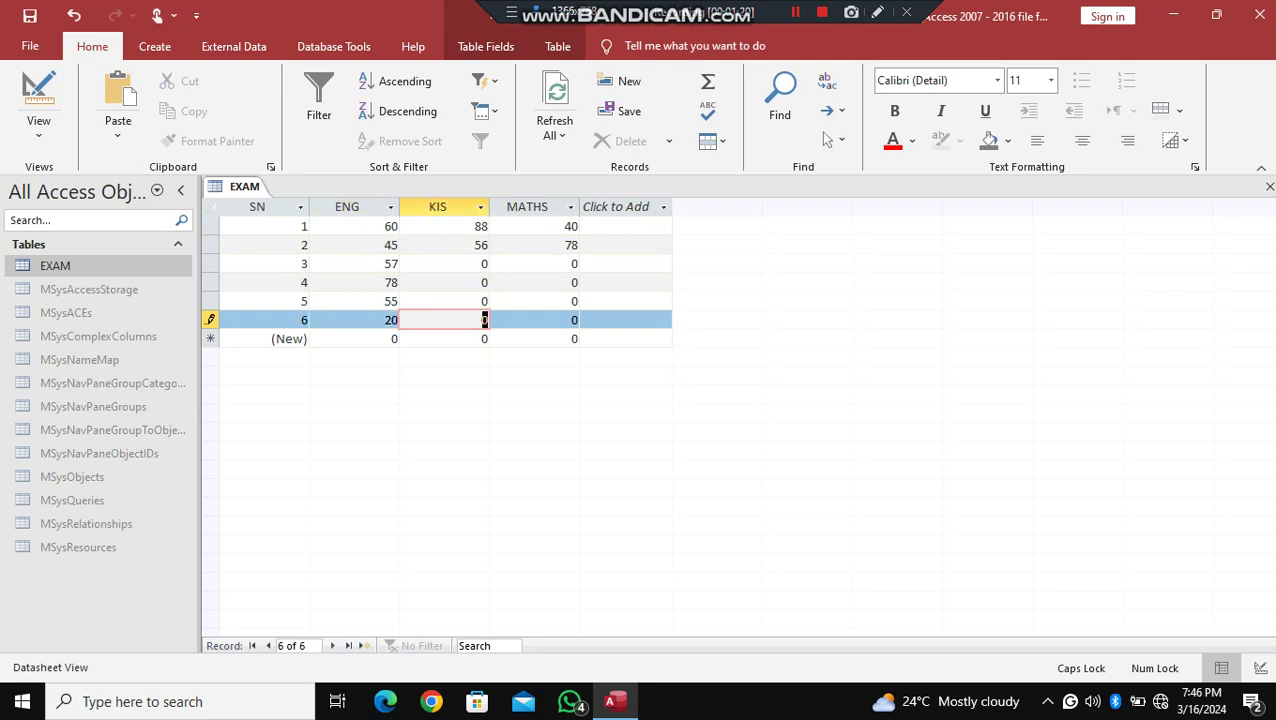
pyautogui.write('44')
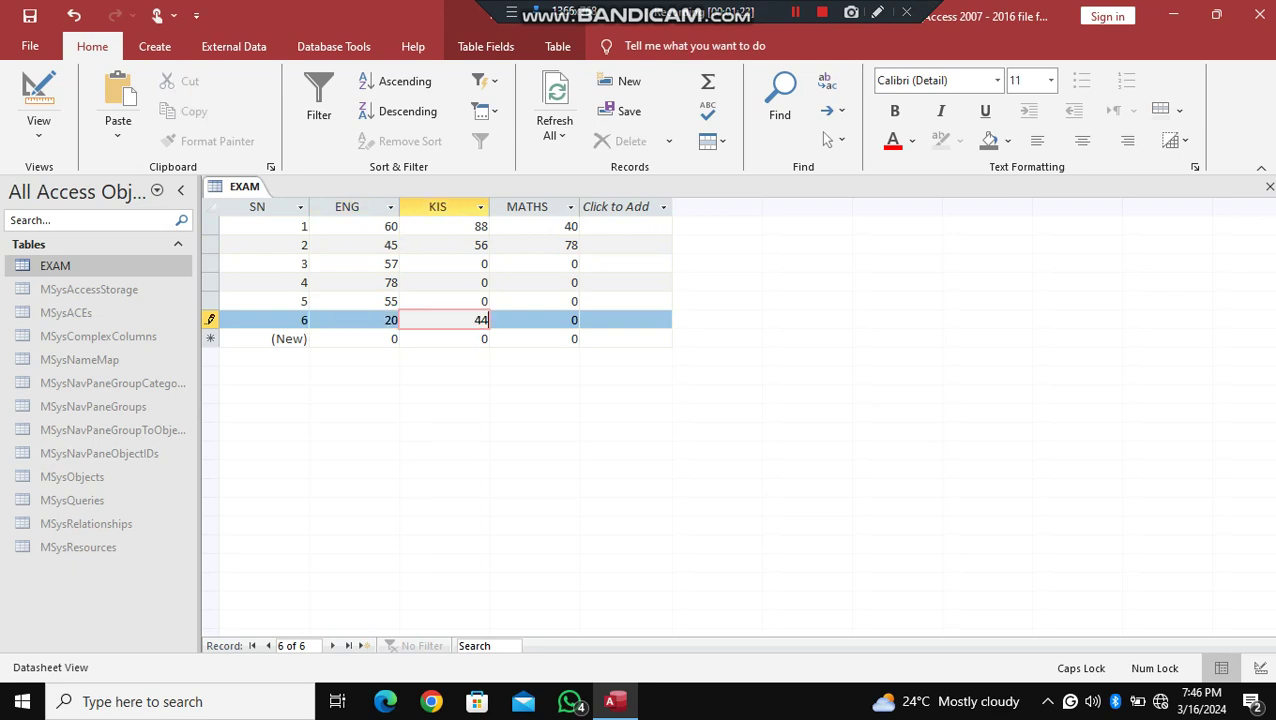
pyautogui.press('Up')
pyautogui.write('67')
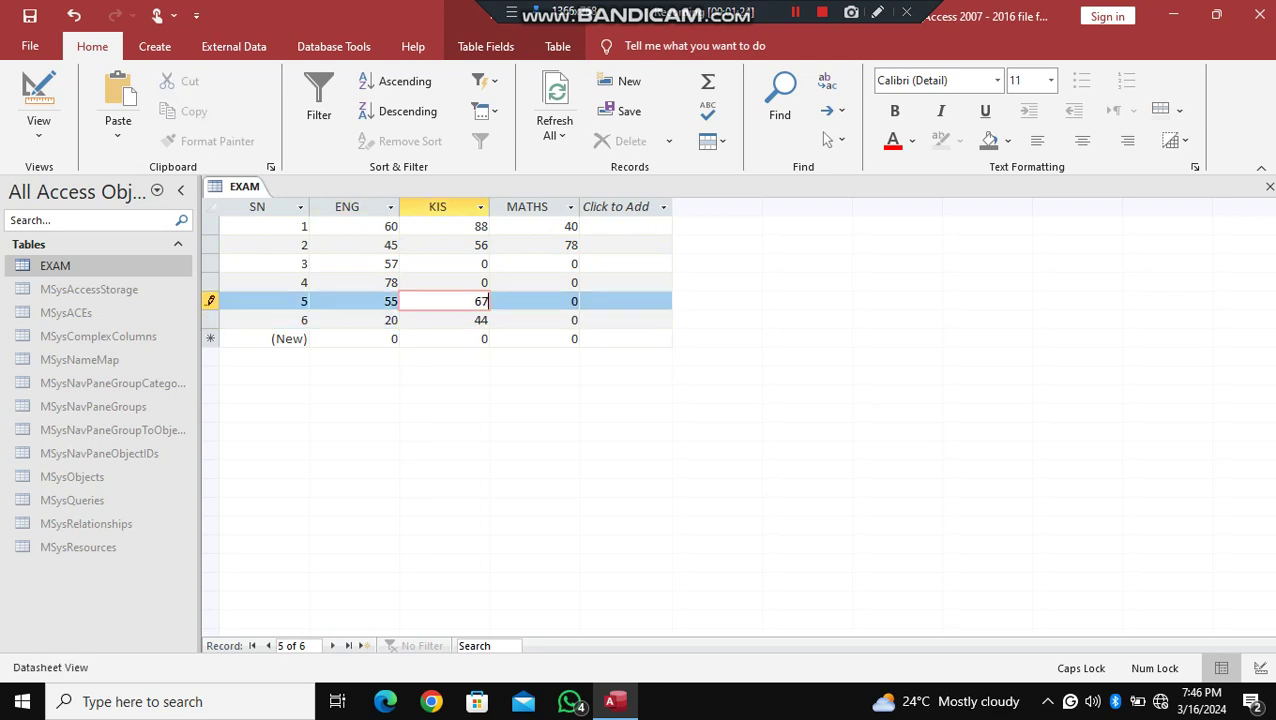
pyautogui.press('Up')
pyautogui.write('78')
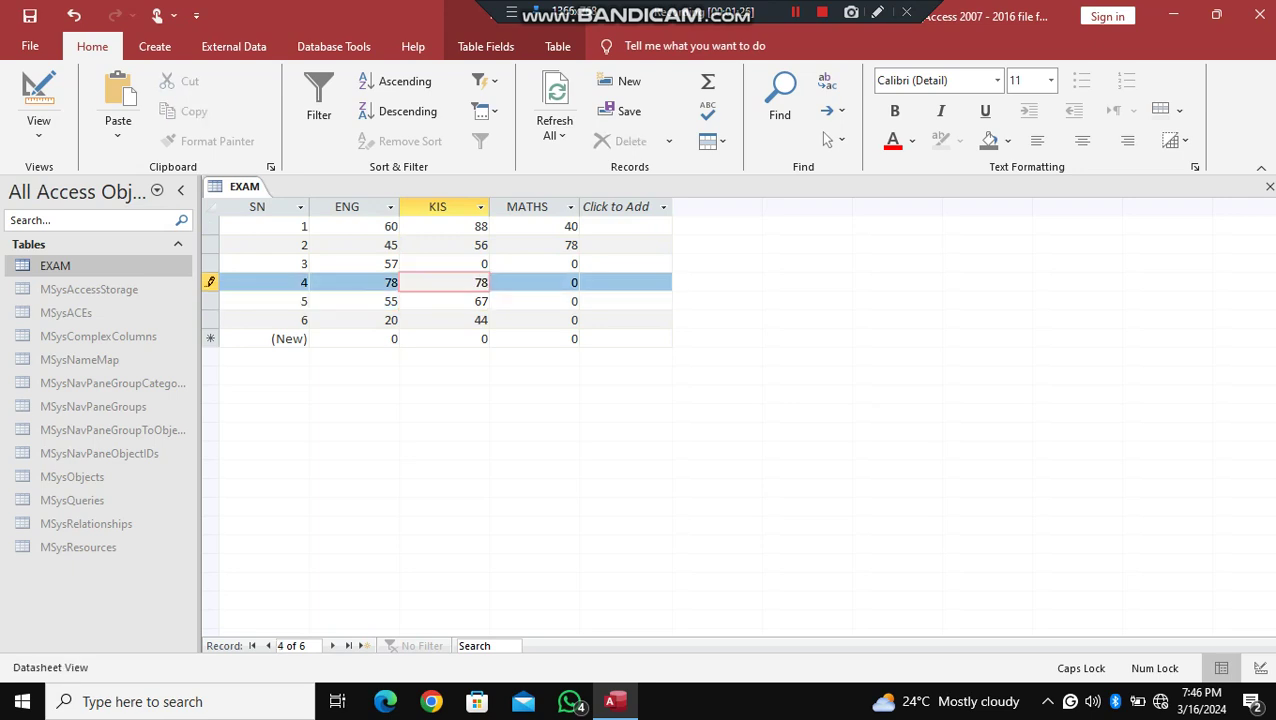
pyautogui.press('Up')
pyautogui.write('98')
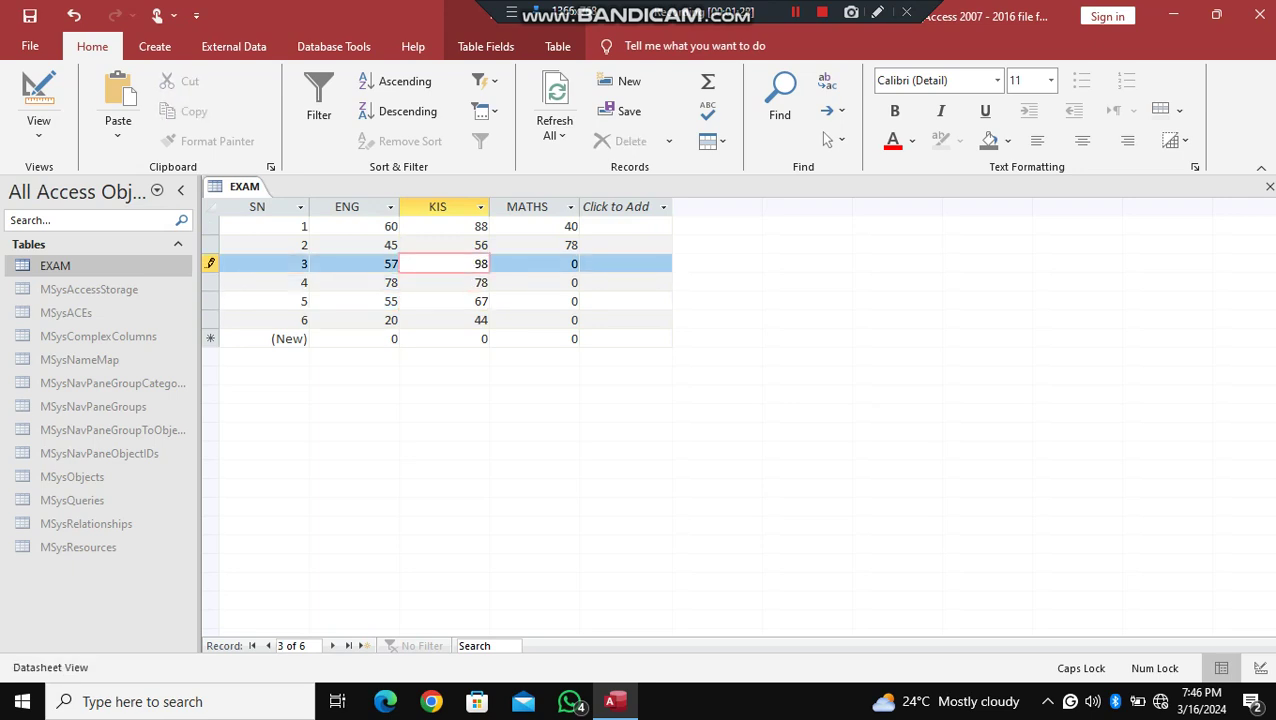
# Enter the MATHS marks 34, 54, 78 and 76 for records 3 to 6 and close the EXAM table
pyautogui.press('Tab')
pyautogui.write('34')
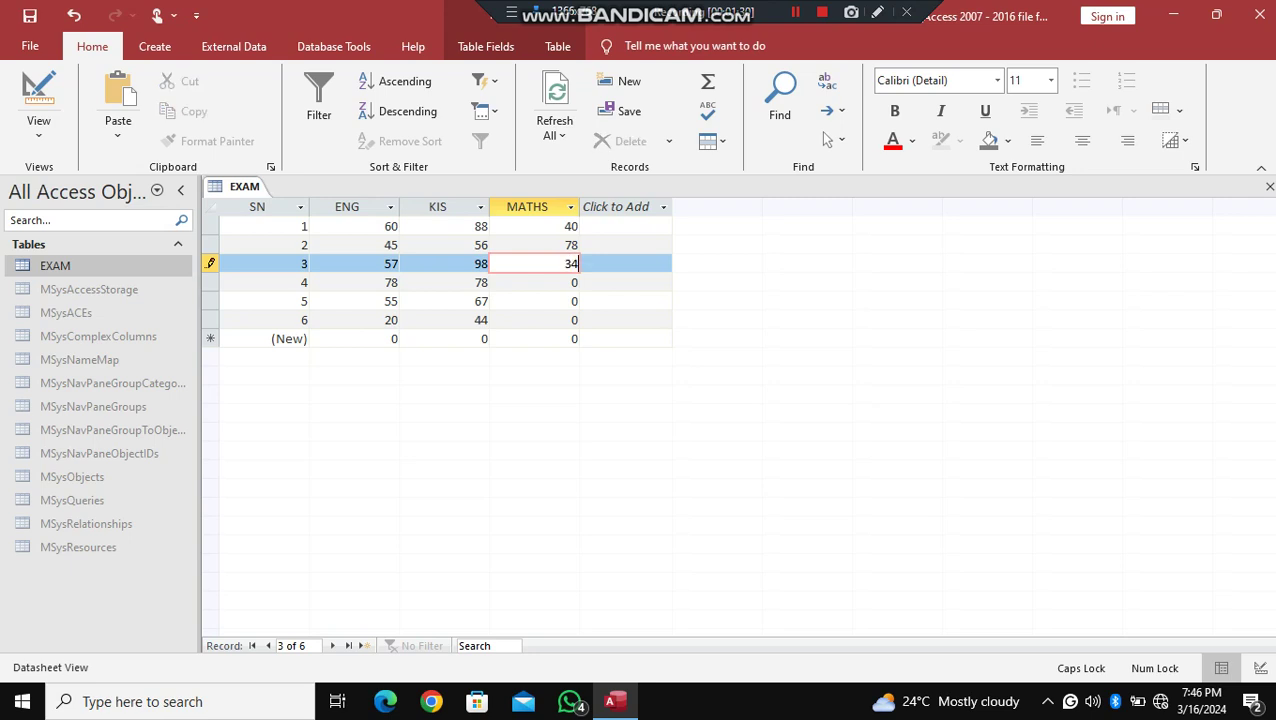
pyautogui.press('Down')
pyautogui.write('54')
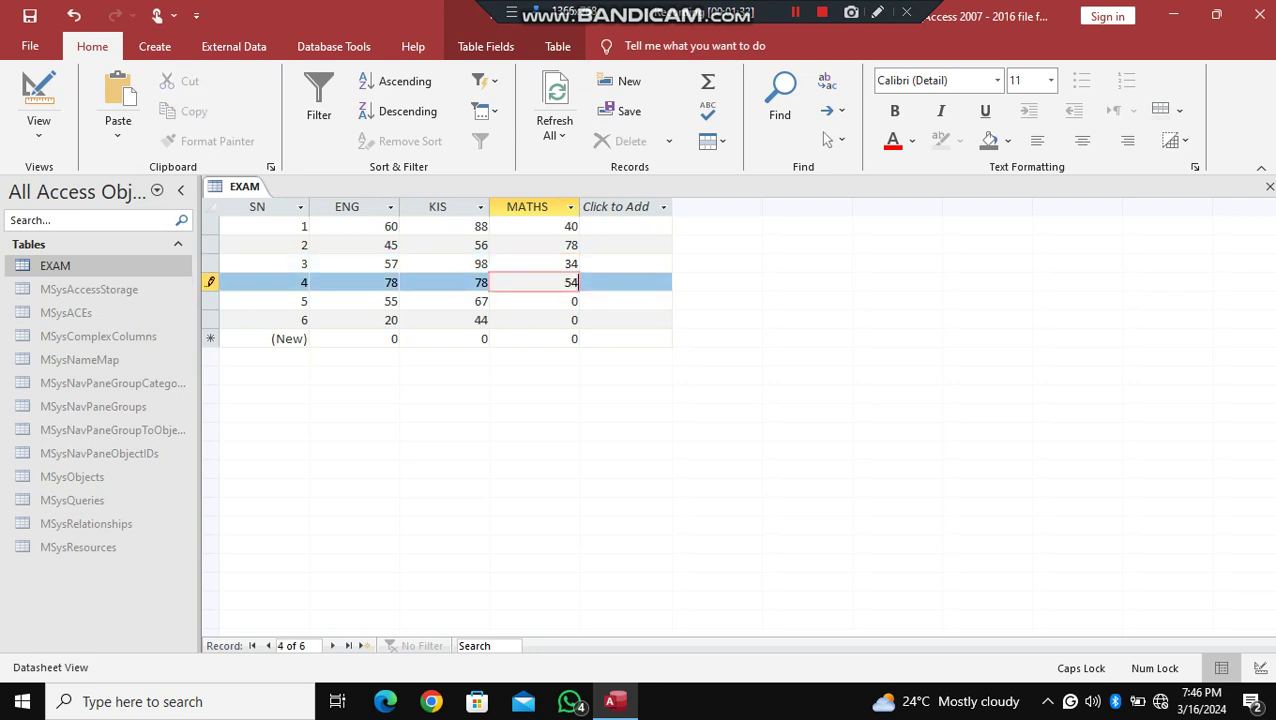
pyautogui.press('Down')
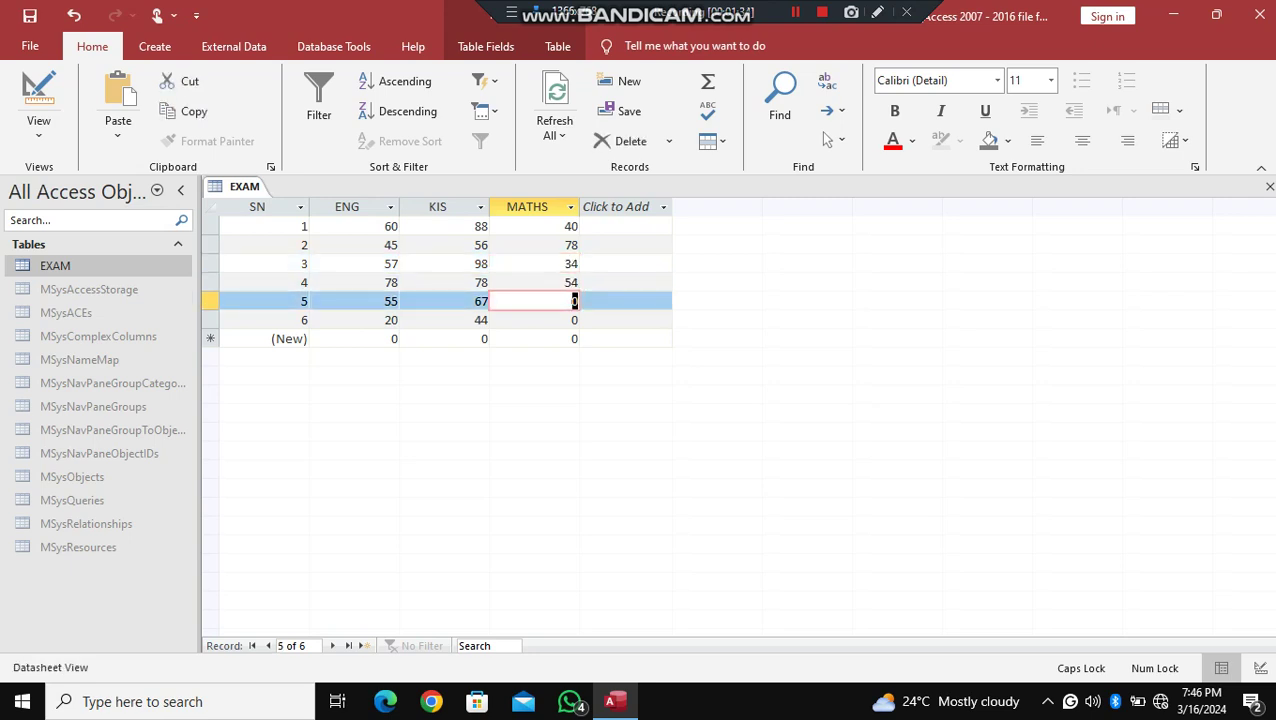
pyautogui.write('78')
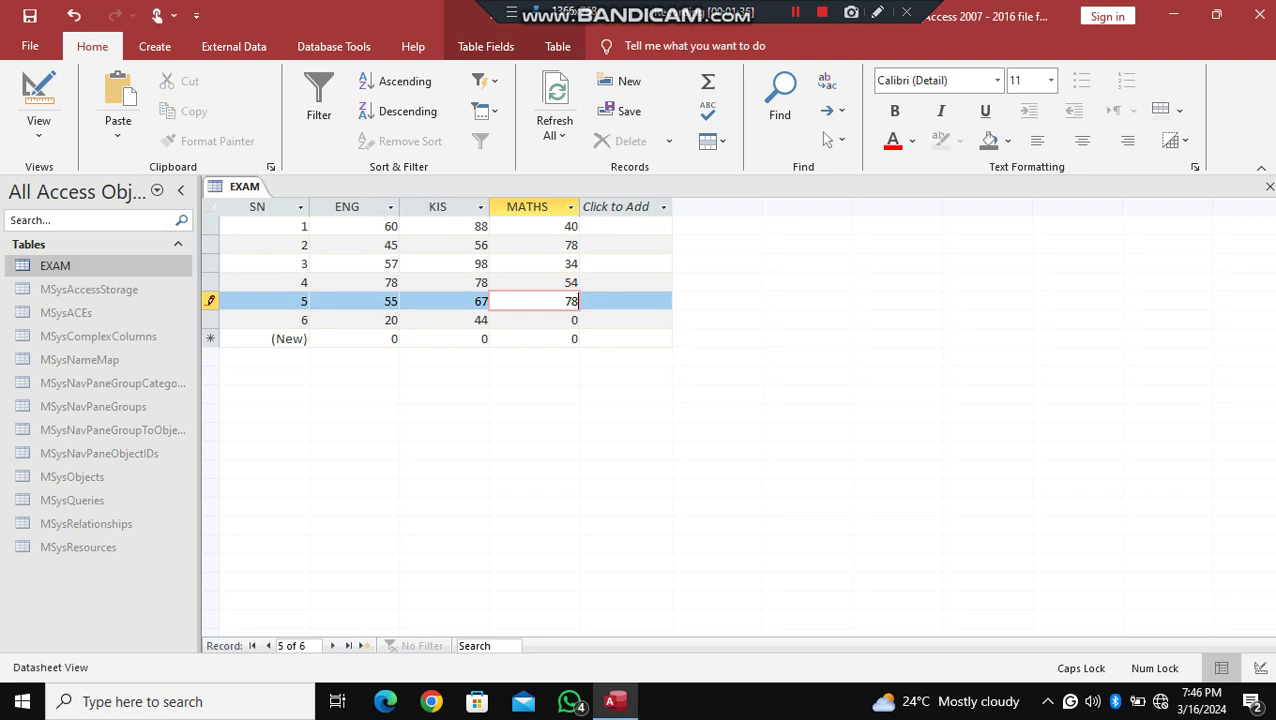
pyautogui.press('Down')
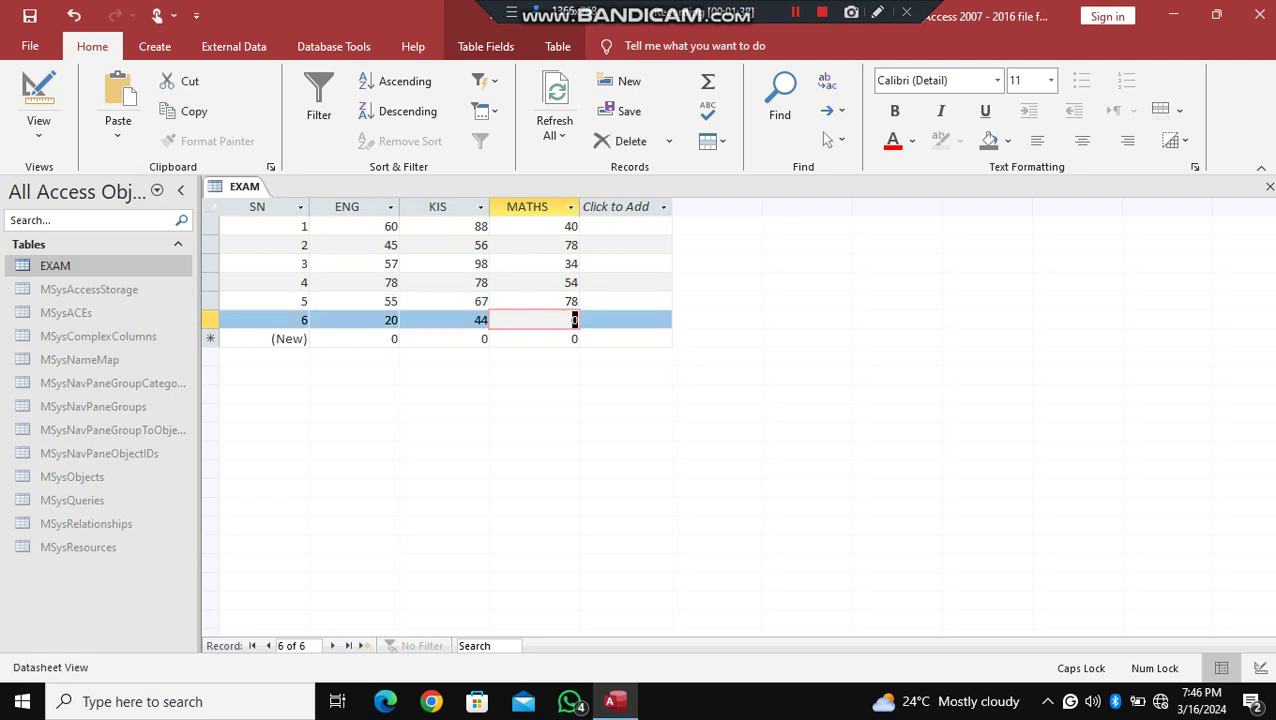
pyautogui.write('76')
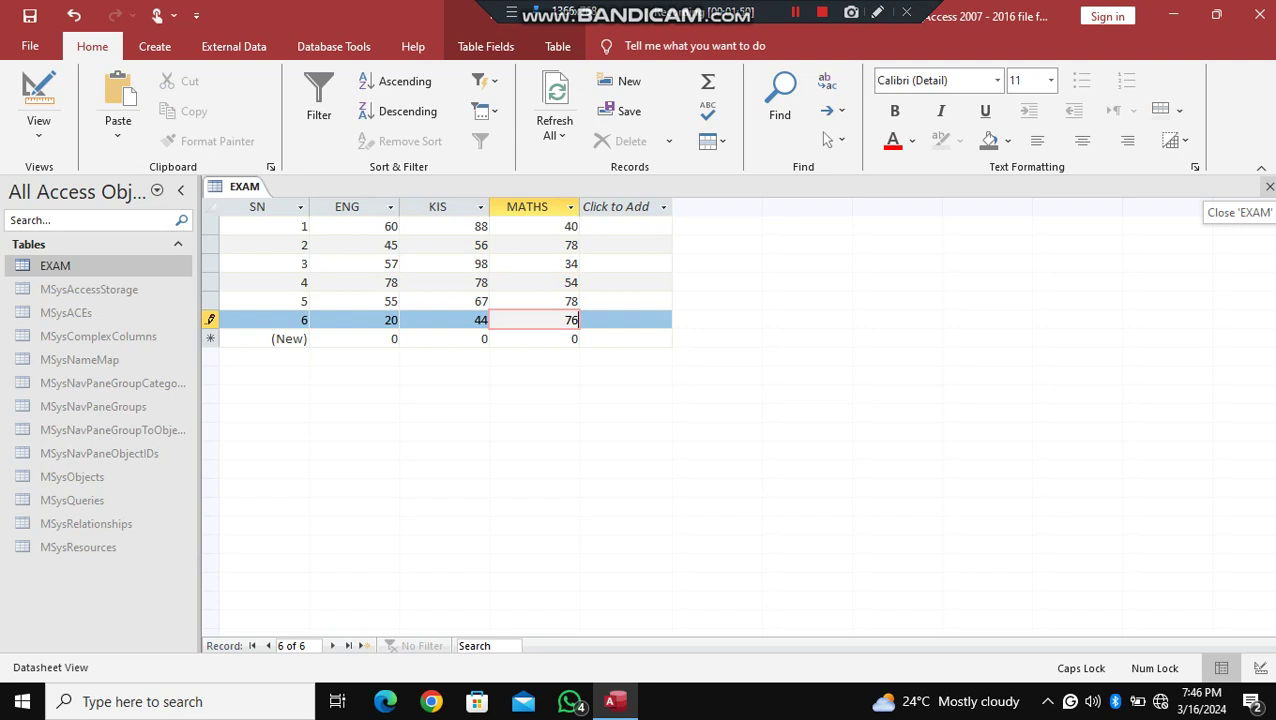
pyautogui.click(1269, 187)
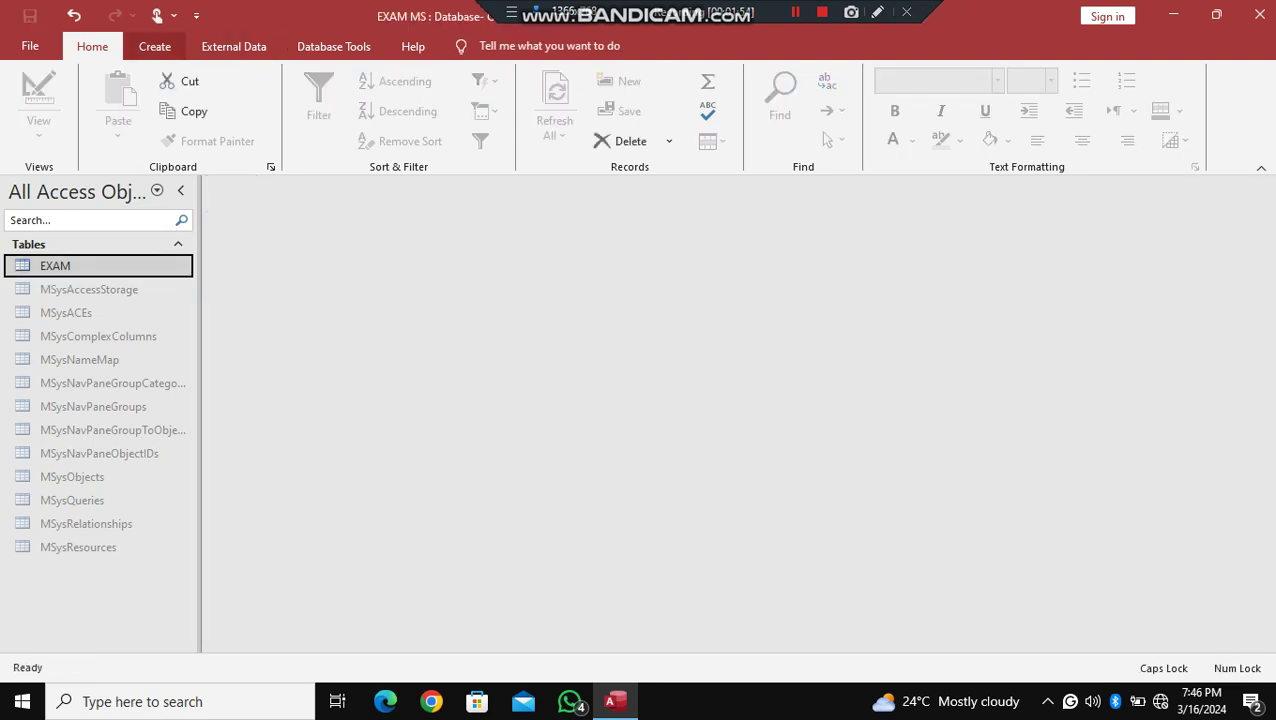
# Create a query in design view from the EXAM table and add its SN and ENG fields
pyautogui.click(154, 46)
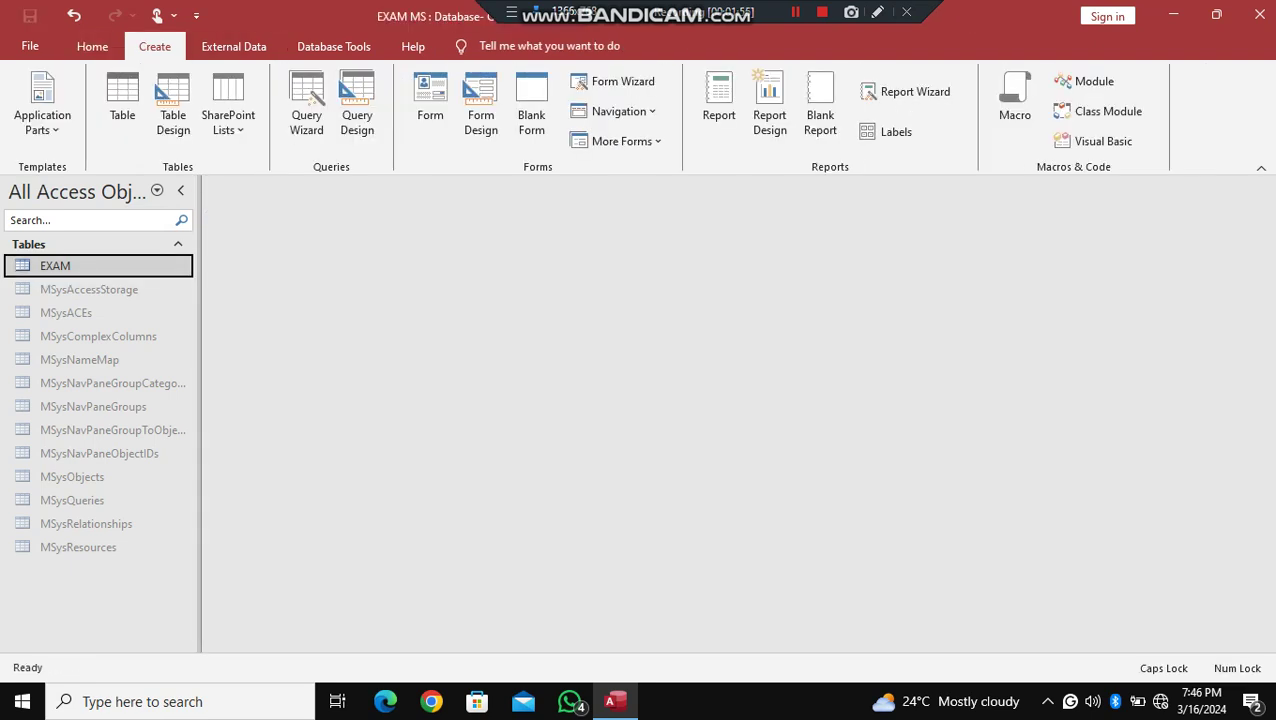
pyautogui.click(357, 105)
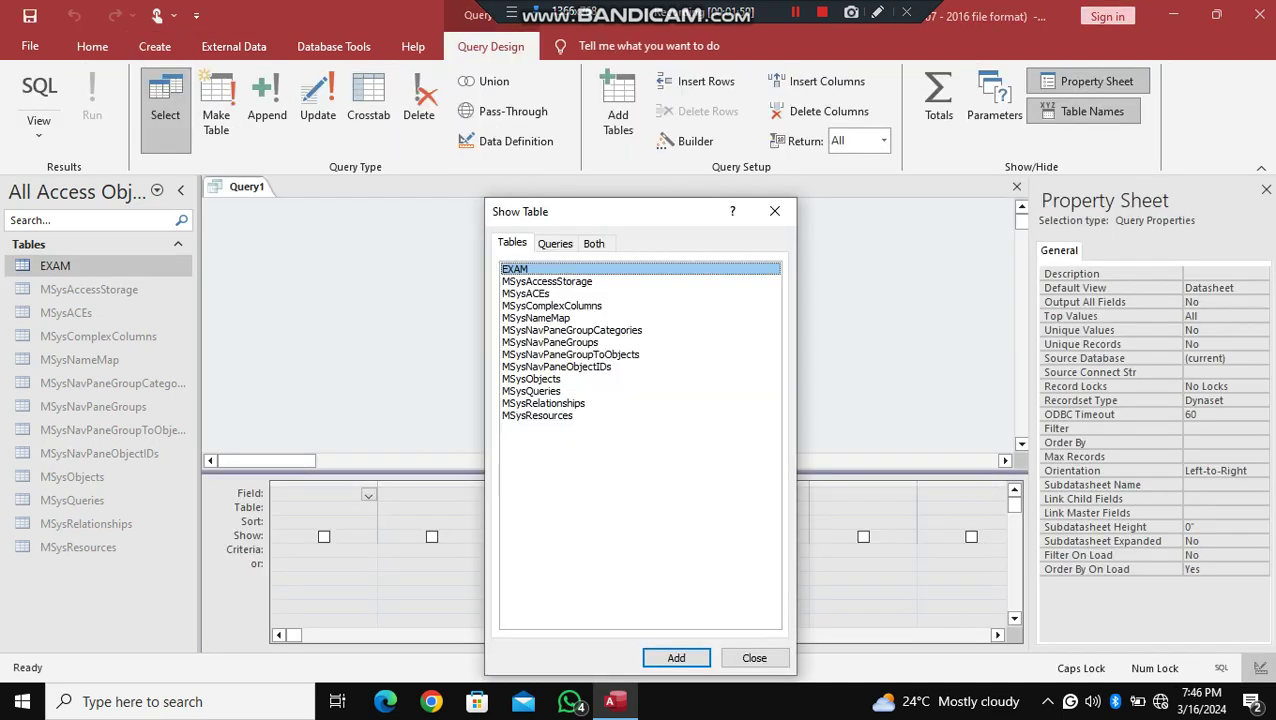
pyautogui.press('Return')
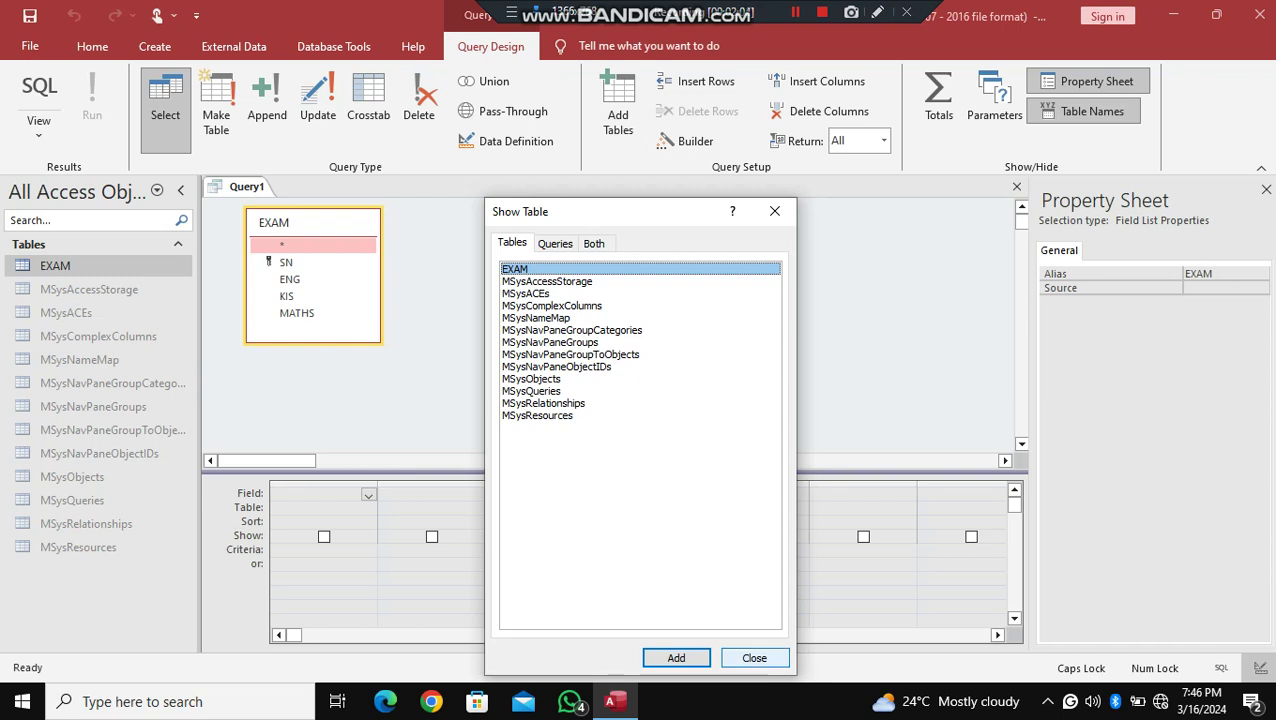
pyautogui.click(754, 657)
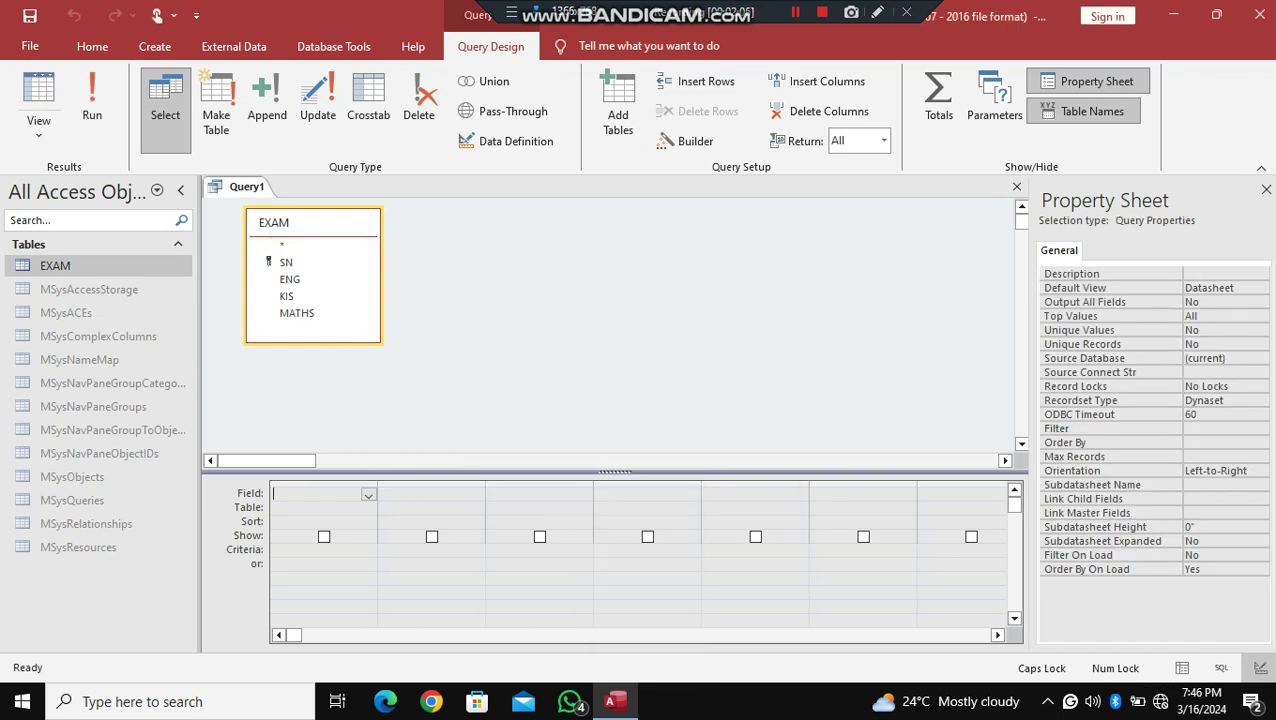
pyautogui.doubleClick(286, 262)
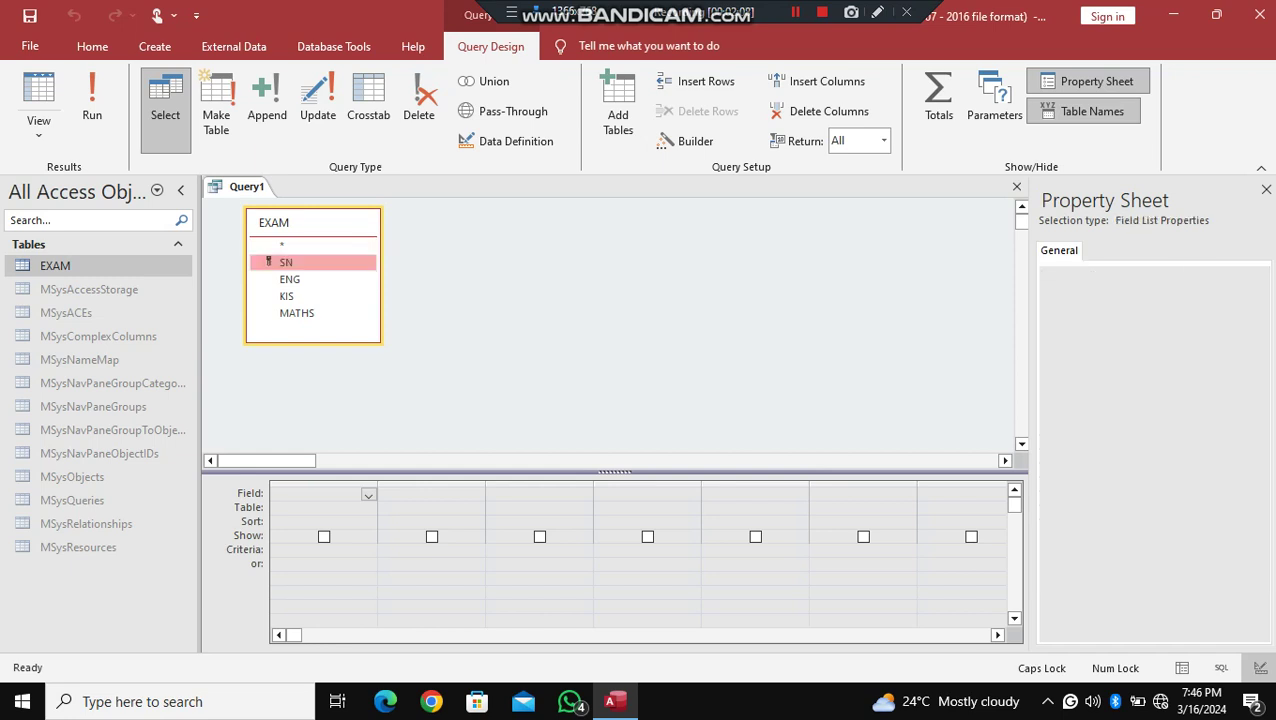
pyautogui.doubleClick(289, 279)
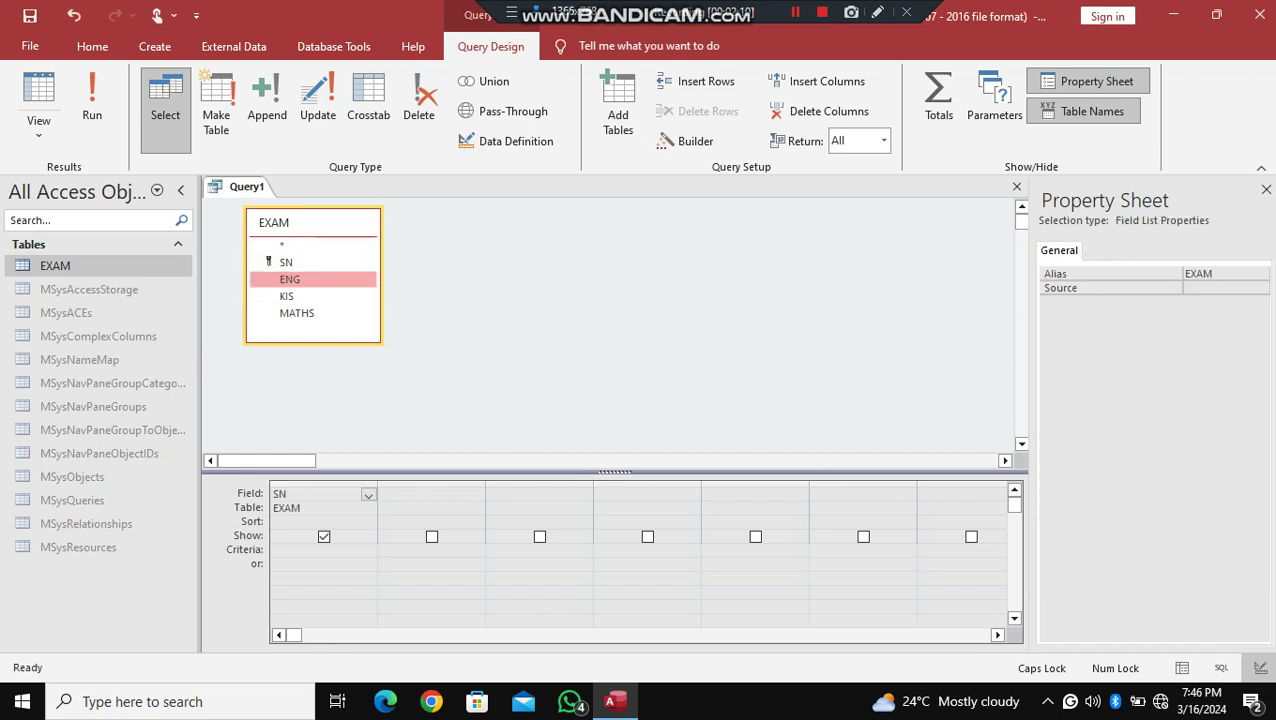
# Begin a calculated field in the third query column with the expression ENG GRADE: IIF(ENG>=80,"A",
pyautogui.click(584, 494)
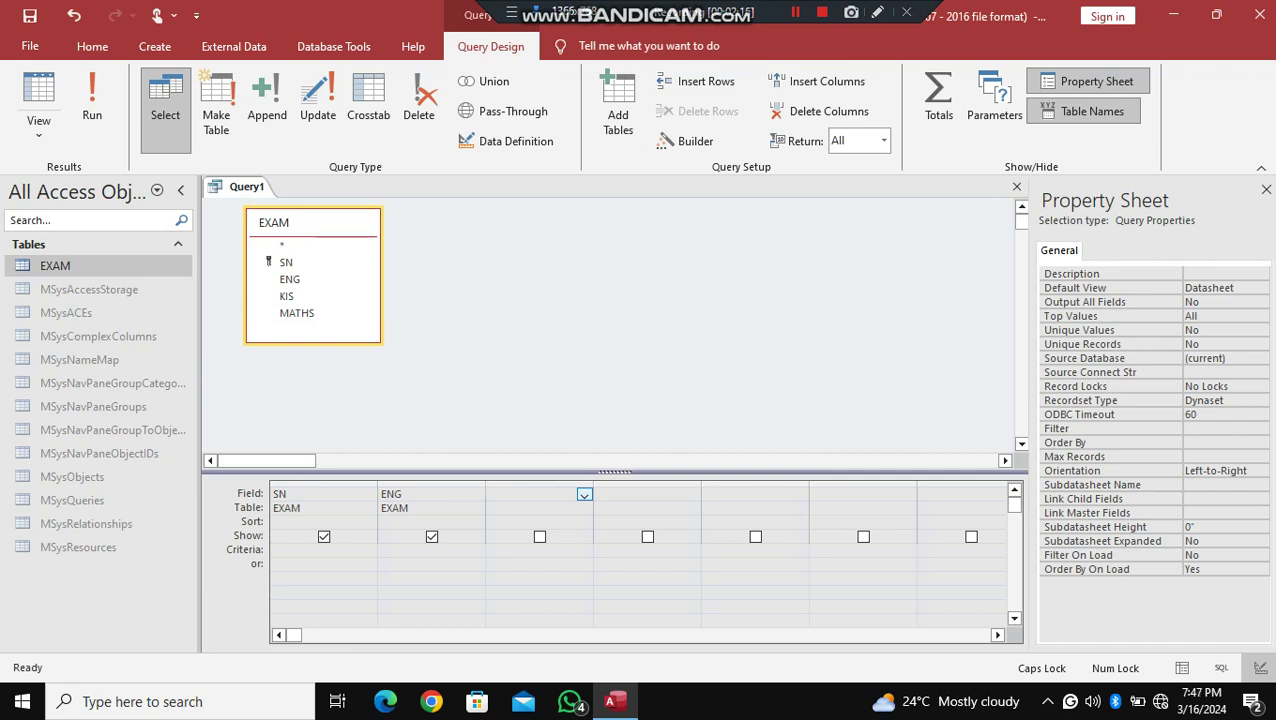
pyautogui.write('ENG GRADE')
pyautogui.press('Return')
pyautogui.press('Return')
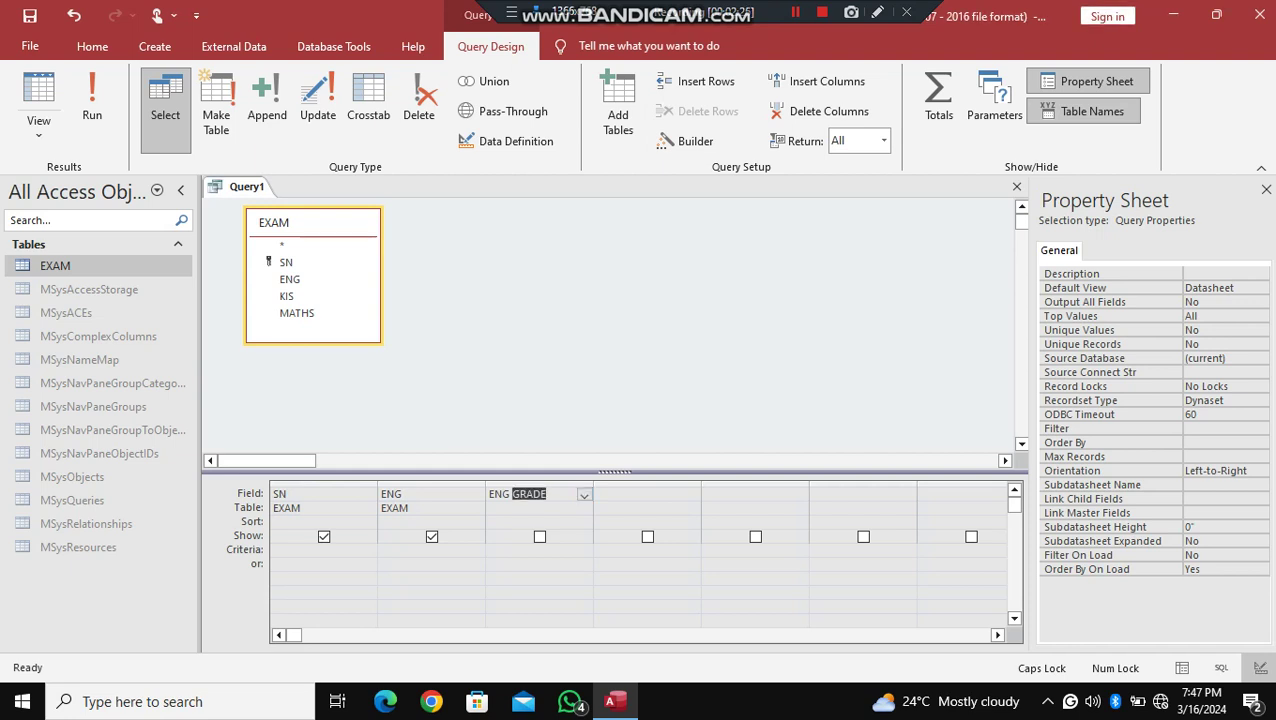
pyautogui.press('End')
pyautogui.write(': IIf')
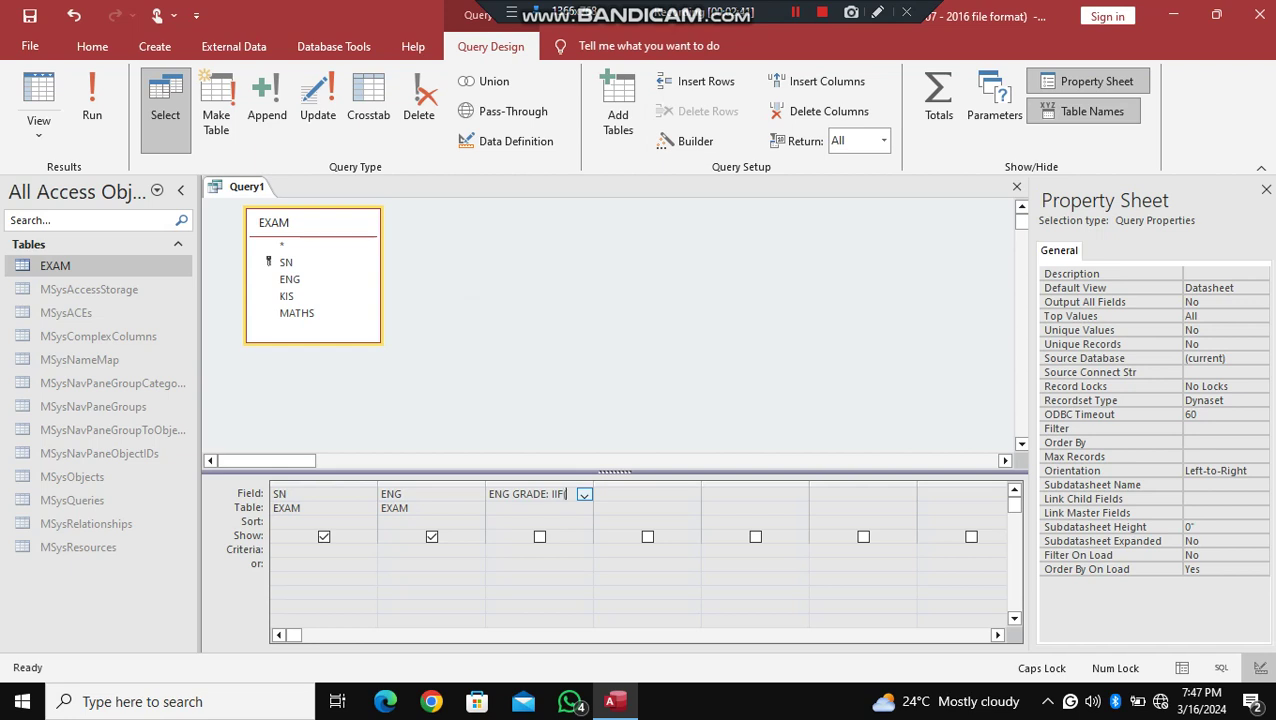
pyautogui.write('(ENG')
pyautogui.write('>')
pyautogui.write('=')
pyautogui.write('80,')
pyautogui.write('"')
pyautogui.write('A')
pyautogui.write('",')
# Extend the ENG GRADE expression with a nested condition for grade B: IIF(ENG>=60,"B"
pyautogui.write('II')
pyautogui.write('F')
pyautogui.write('(ENG')
pyautogui.write('>=')
pyautogui.write('60,')
pyautogui.write('"')
pyautogui.write('B')
pyautogui.write('"')
# Continue the ENG GRADE expression with a nested condition for grade C: ,IIF(ENG>=50,"C",
pyautogui.write(',IIF')
pyautogui.write('(')
pyautogui.write('ENG')
pyautogui.write('>=')
pyautogui.write('5')
pyautogui.write('0,"')
pyautogui.write('C"')
pyautogui.write(',')
# Complete the ENG GRADE expression with IIF(ENG>=40,"D","FAIL")))) and widen its query column to fit the formula
pyautogui.write('IIF(')
pyautogui.write('ENG>')
pyautogui.write('=')
pyautogui.write('40')
pyautogui.write(',')
pyautogui.write('"')
pyautogui.write('D"')
pyautogui.write(',')
pyautogui.write('"')
pyautogui.write('FAIL')
pyautogui.write('L')
pyautogui.moveTo(593, 484); pyautogui.dragTo(922, 484)
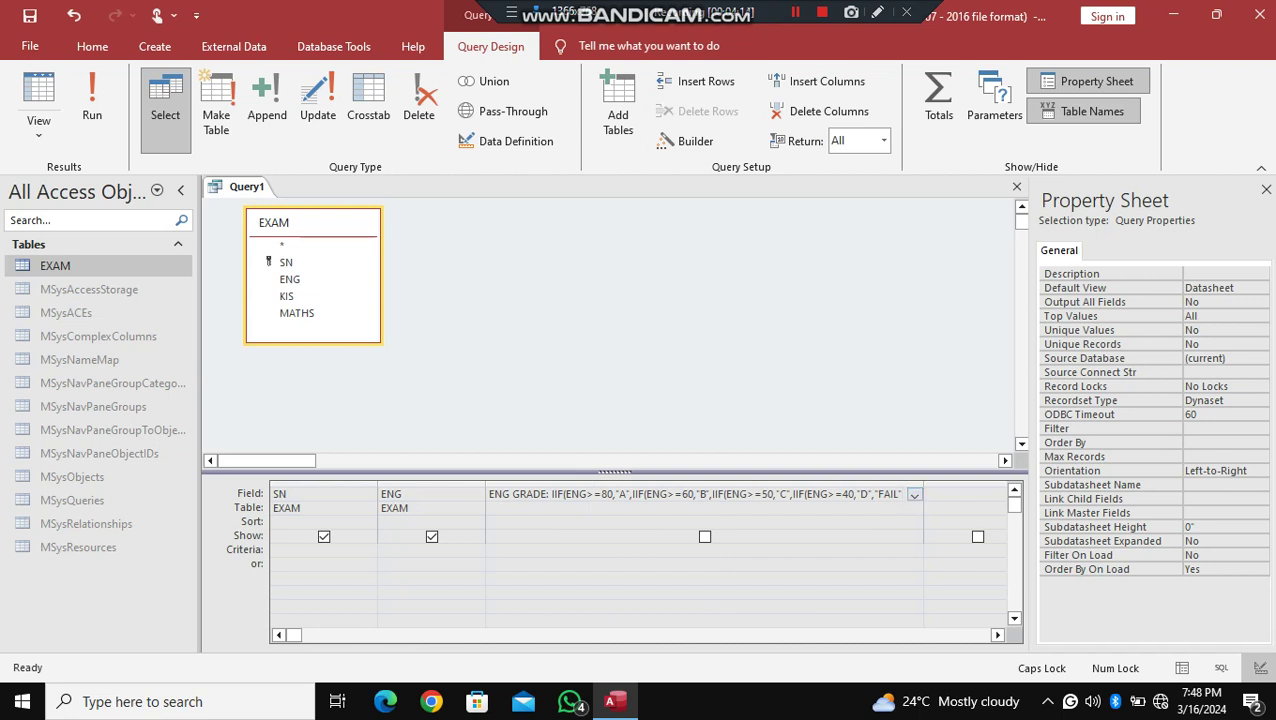
pyautogui.write('))))')
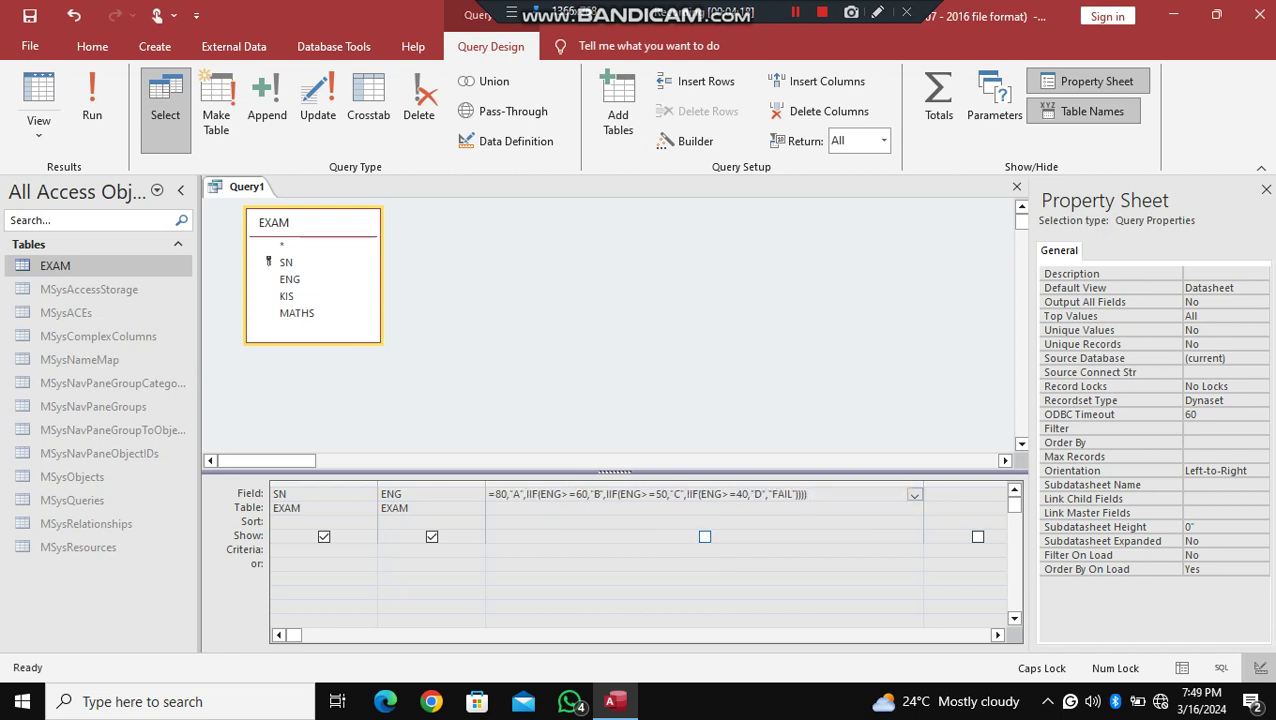
# Show the ENG GRADE column in the query results and add the KIS field in the next query column
pyautogui.click(704, 537)
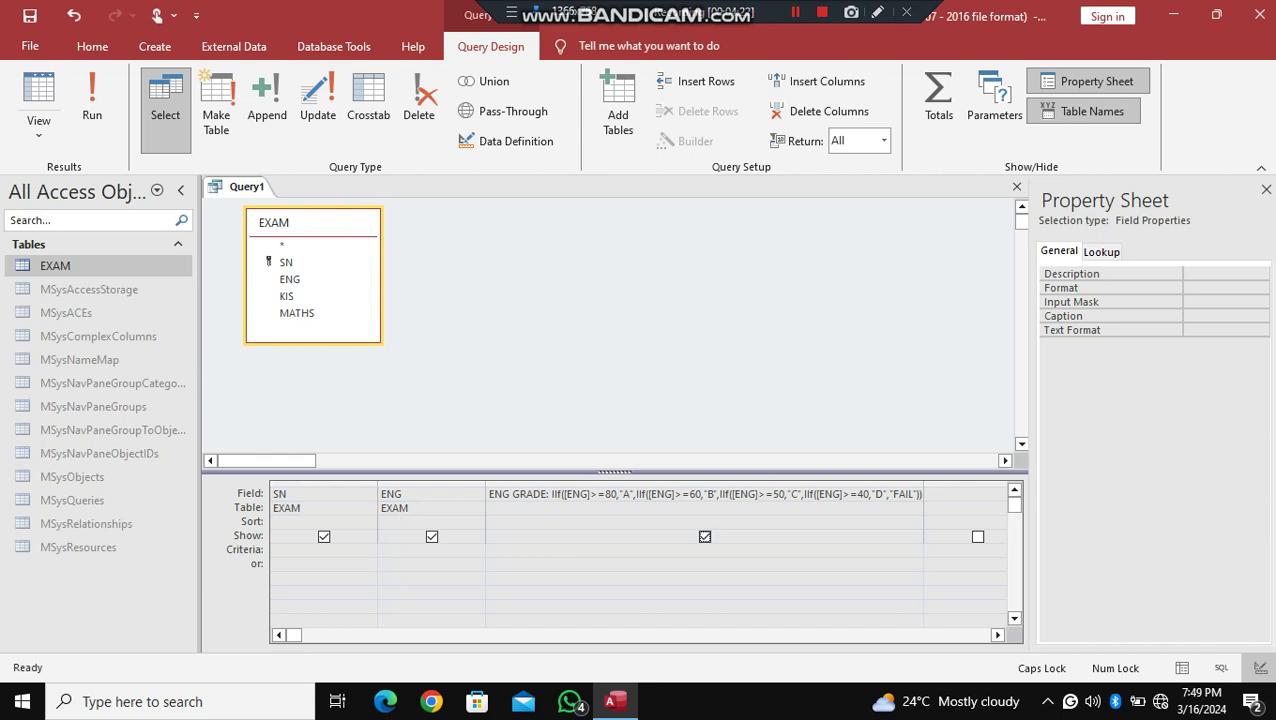
pyautogui.click(959, 494)
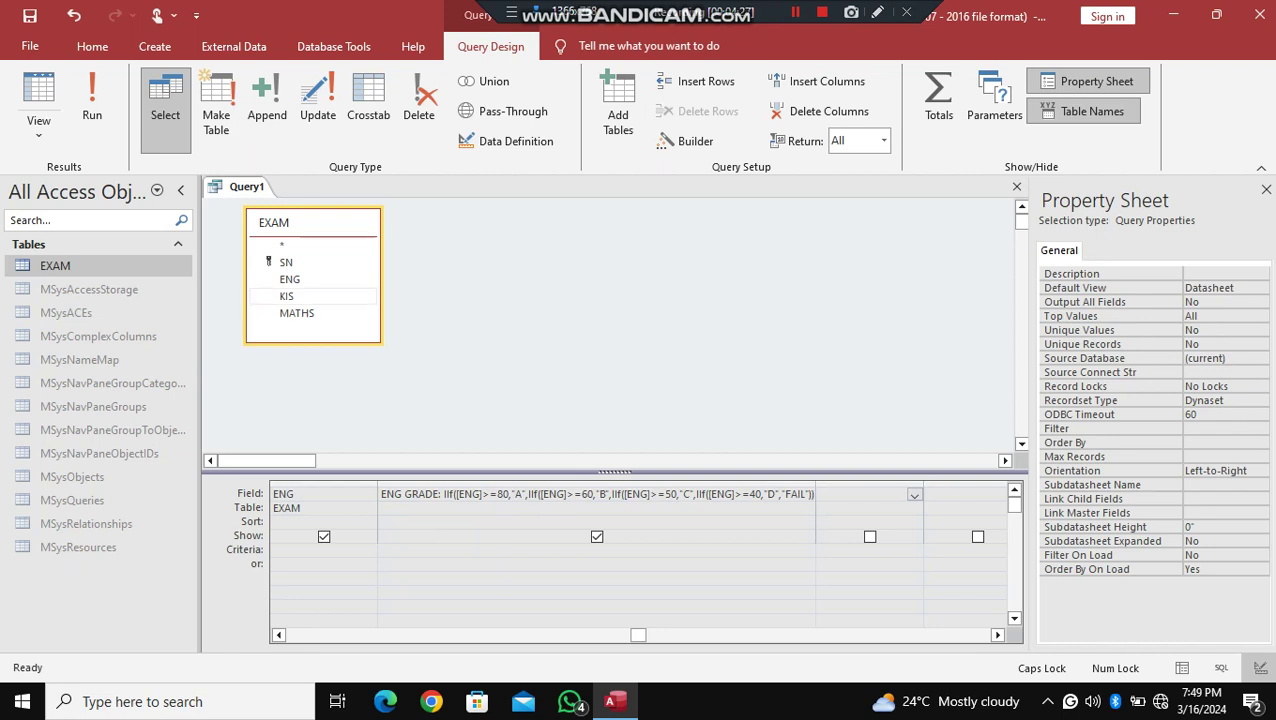
pyautogui.doubleClick(290, 296)
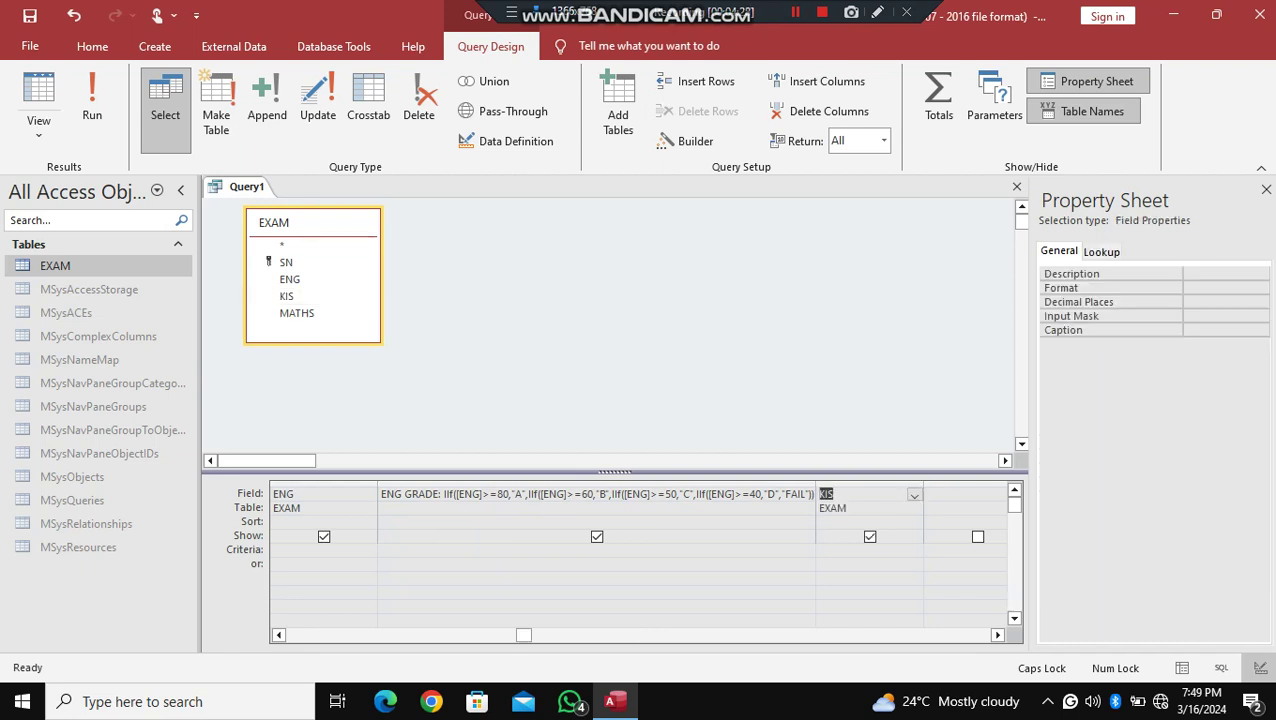
# Copy the entire ENG GRADE expression into the empty query column after KIS
pyautogui.click(958, 494)
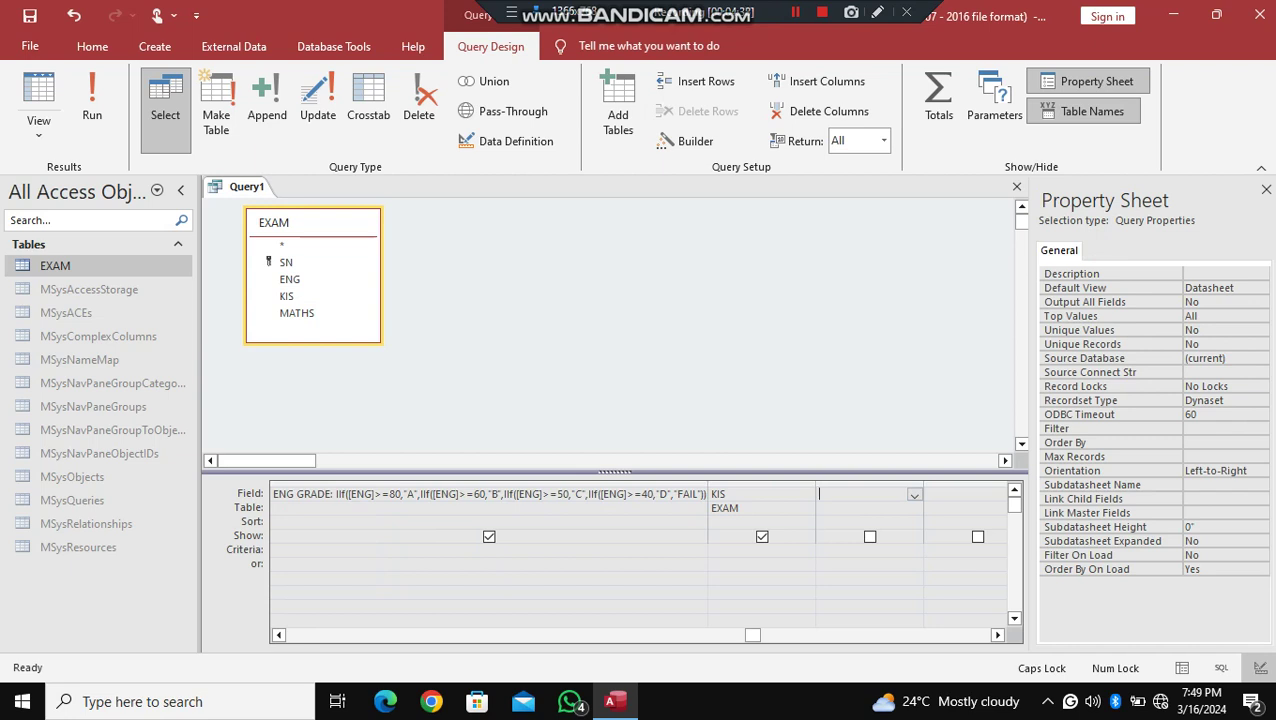
pyautogui.click(692, 494)
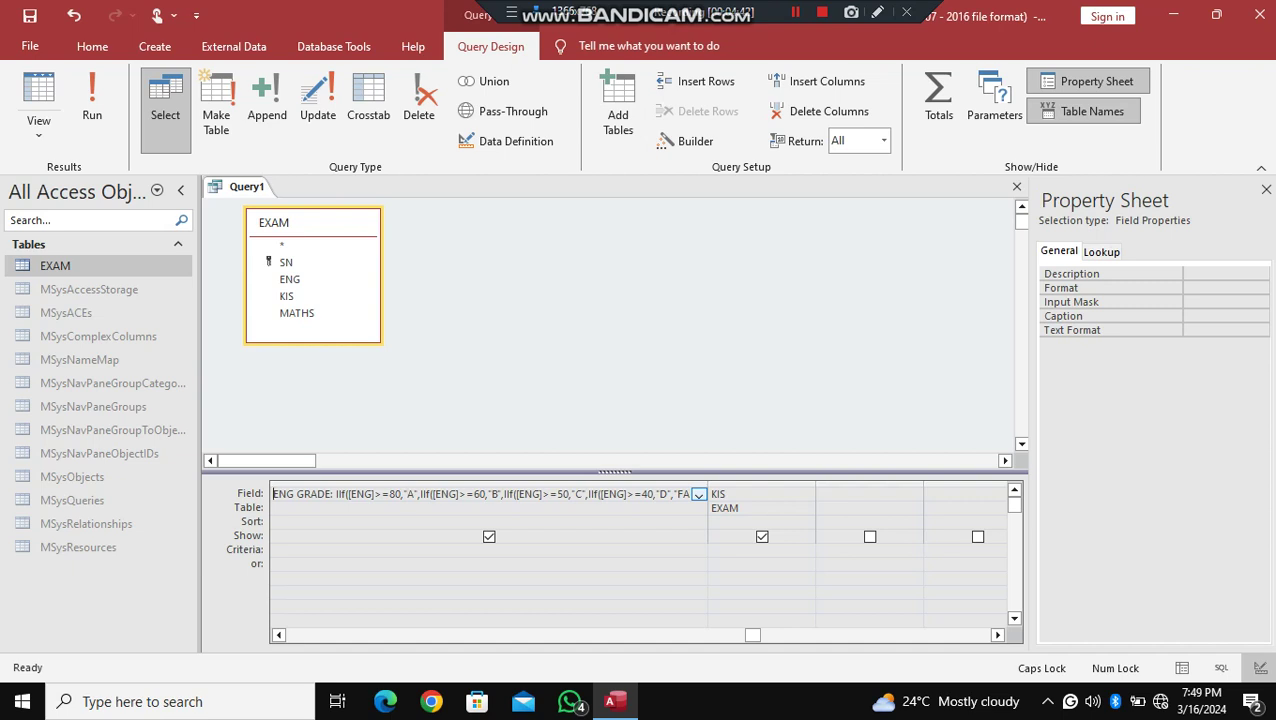
pyautogui.moveTo(273, 494); pyautogui.dragTo(692, 494)
pyautogui.hotkey('ctrl', 'c')
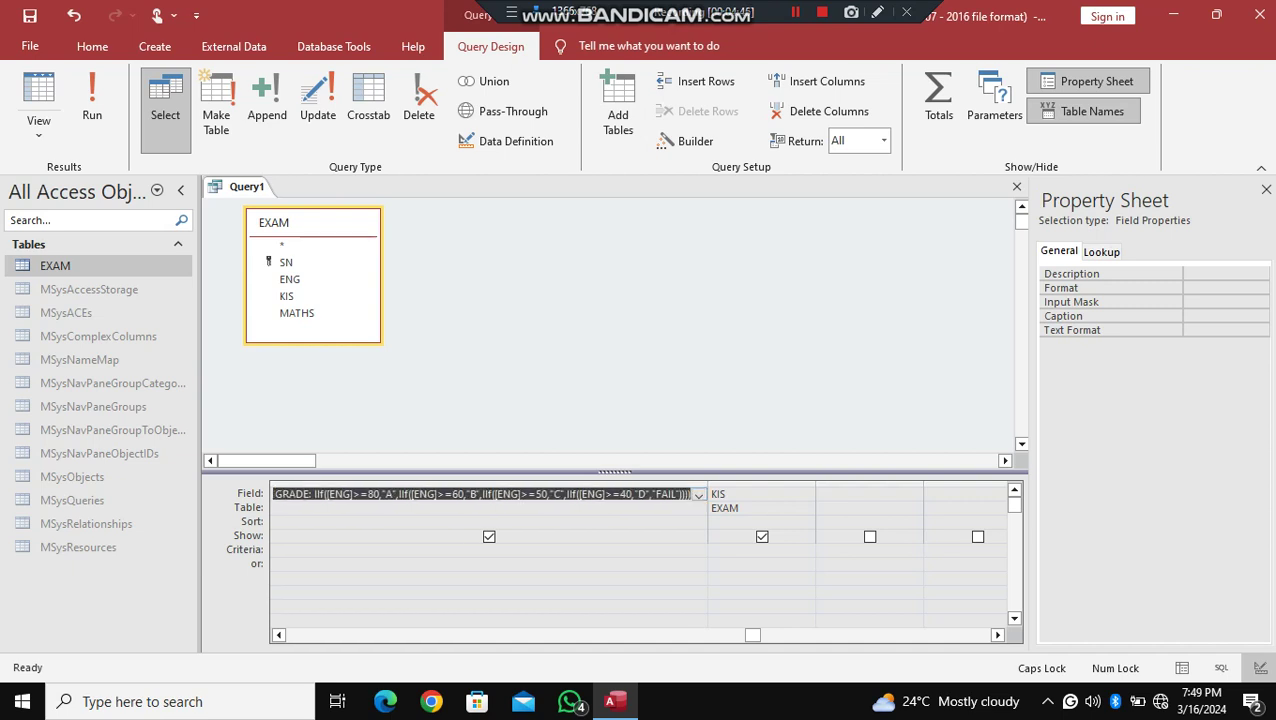
pyautogui.click(820, 494)
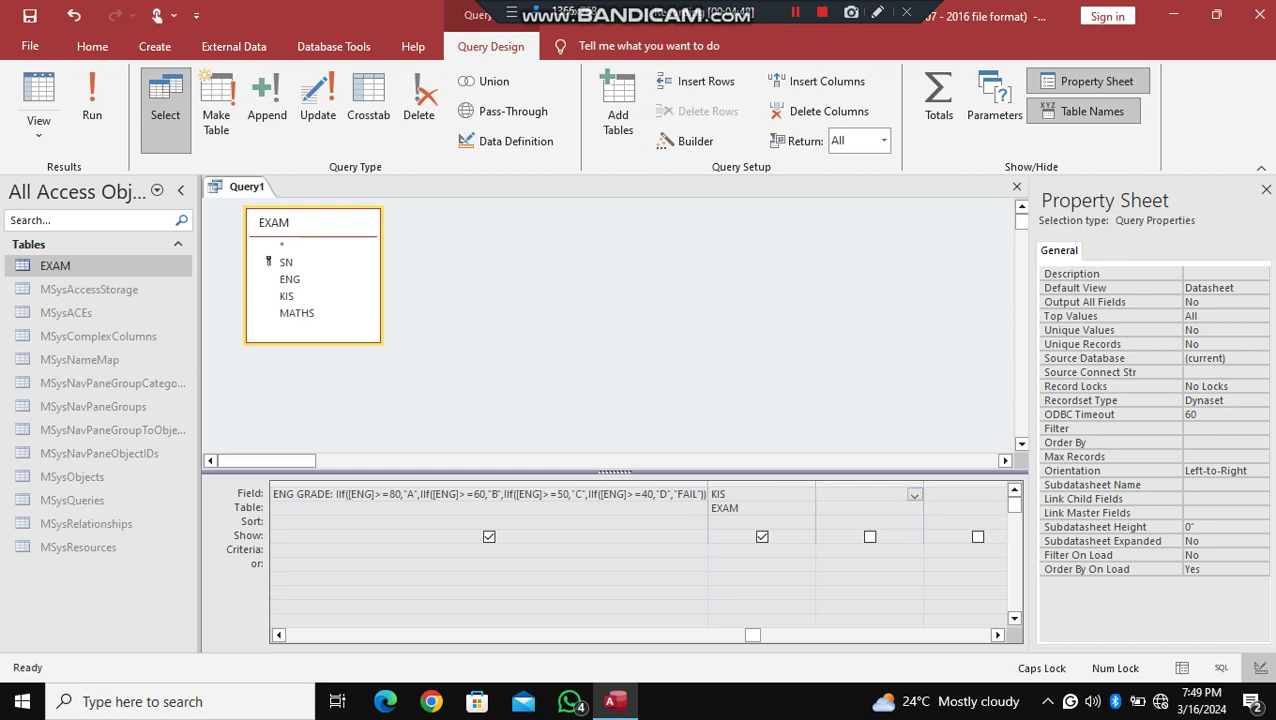
pyautogui.hotkey('ctrl', 'v')
# Replace ENG with KIS in the grade D condition (>=40) of the expression pasted after the KIS column
pyautogui.press('Left')
pyautogui.press('Left')
pyautogui.press('Left')
pyautogui.press('Left')
pyautogui.press('Left')
pyautogui.press('Left')
pyautogui.press('Left')
pyautogui.press('Left')
pyautogui.press('Left')
pyautogui.press('Left')
pyautogui.press('Left')
pyautogui.press('Left')
pyautogui.press('Left')
pyautogui.press('BackSpace')
pyautogui.press('BackSpace')
pyautogui.press('BackSpace')
pyautogui.write('KIS')
# Replace ENG with KIS in the grade C condition (>=50) of the pasted expression
pyautogui.press('Left')
pyautogui.press('Left')
pyautogui.press('Left')
pyautogui.press('Left')
pyautogui.press('Left')
pyautogui.press('Left')
pyautogui.press('Left')
pyautogui.press('Left')
pyautogui.press('Left')
pyautogui.press('Left')
pyautogui.press('Left')
pyautogui.press('BackSpace')
pyautogui.press('BackSpace')
pyautogui.press('BackSpace')
pyautogui.write('KIS')
# Replace ENG with KIS in the grade B condition (>=60) of the pasted expression
pyautogui.press('Left')
pyautogui.press('Left')
pyautogui.press('Left')
pyautogui.press('Left')
pyautogui.press('Left')
pyautogui.press('Left')
pyautogui.press('Left')
pyautogui.press('Left')
pyautogui.press('Left')
pyautogui.press('Left')
pyautogui.press('Left')
pyautogui.press('Left')
pyautogui.press('Left')
pyautogui.press('Left')
pyautogui.press('Left')
pyautogui.press('Left')
pyautogui.press('BackSpace')
pyautogui.press('BackSpace')
pyautogui.press('BackSpace')
pyautogui.press('BackSpace')
pyautogui.write('KIS')
# Replace ENG with KIS in the grade A condition (>=80) of the pasted expression and commit the field
pyautogui.press('Left')
pyautogui.press('Left')
pyautogui.press('Left')
pyautogui.press('Left')
pyautogui.press('Left')
pyautogui.press('Left')
pyautogui.press('Left')
pyautogui.press('Left')
pyautogui.press('Left')
pyautogui.press('Left')
pyautogui.press('Left')
pyautogui.press('Left')
pyautogui.press('Left')
pyautogui.press('Left')
pyautogui.press('Left')
pyautogui.press('BackSpace')
pyautogui.press('BackSpace')
pyautogui.press('BackSpace')
pyautogui.write('KIS')
pyautogui.press('Down')
pyautogui.press('Down')
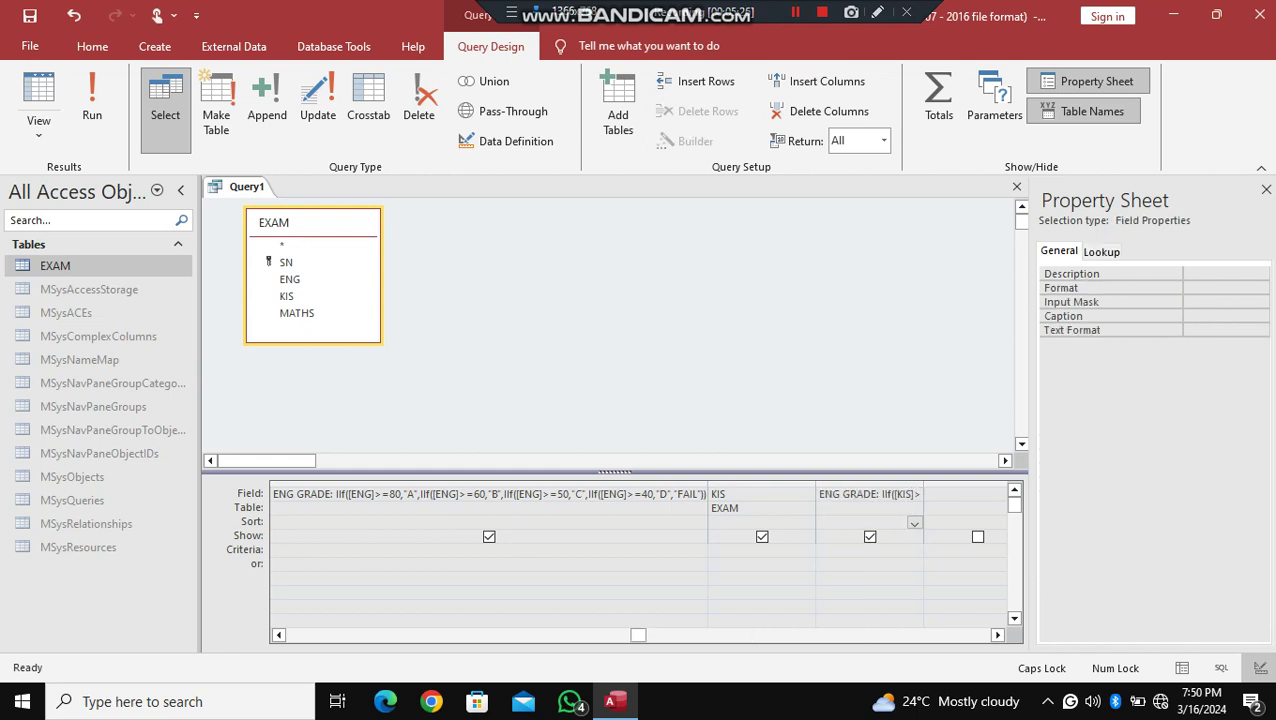
# Rename the calculated field after the KIS column as KIS GRADE
pyautogui.press('Up')
pyautogui.press('Up')
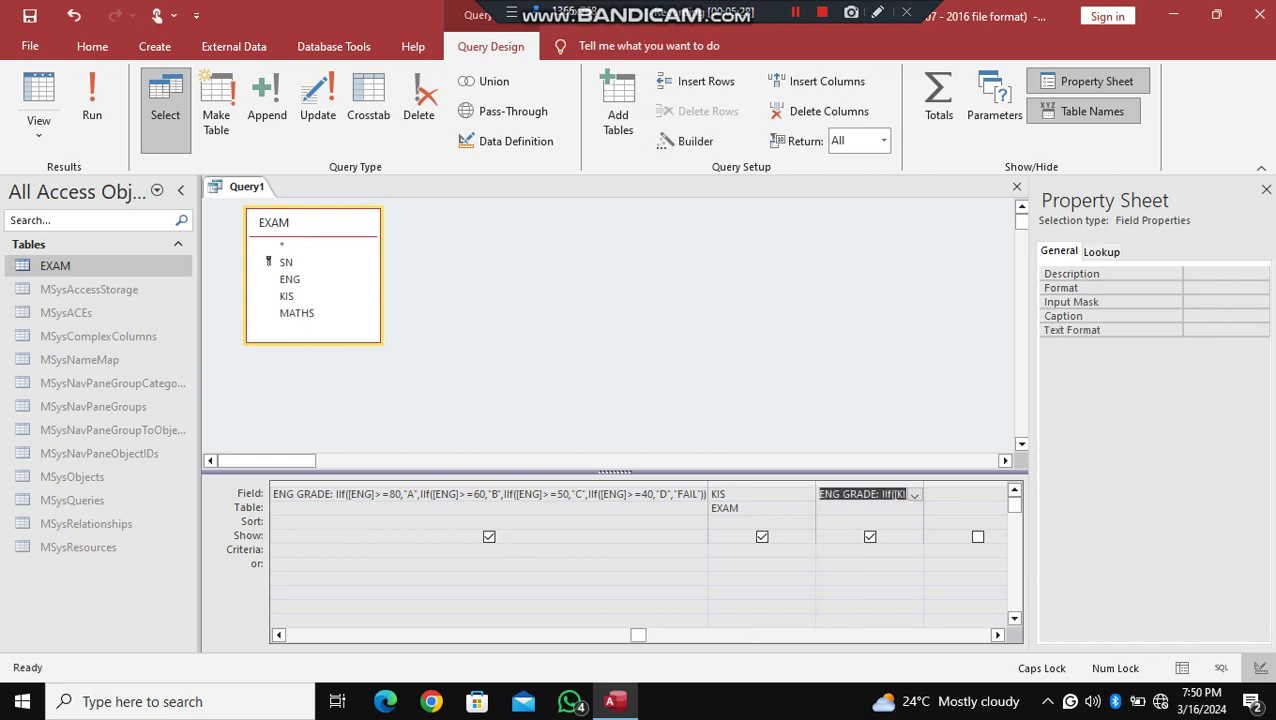
pyautogui.click(841, 494)
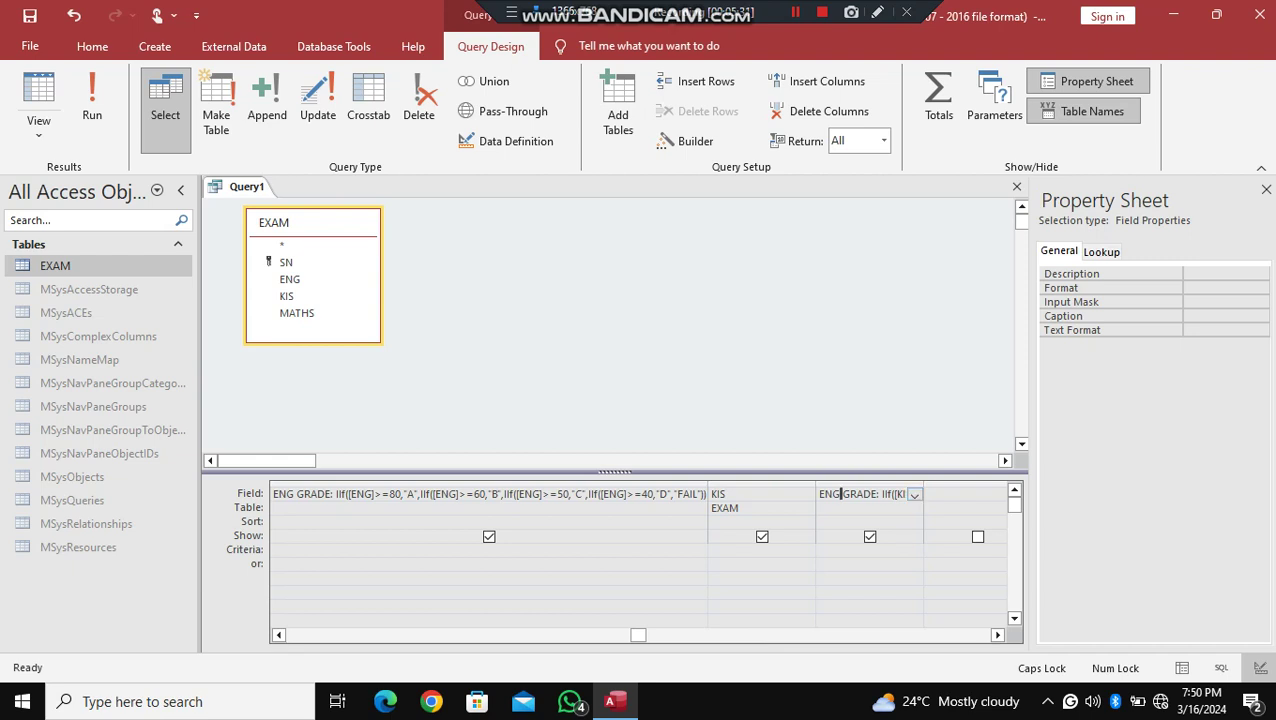
pyautogui.press('BackSpace')
pyautogui.press('BackSpace')
pyautogui.press('BackSpace')
pyautogui.press('BackSpace')
pyautogui.write('KIS')
pyautogui.press('Return')
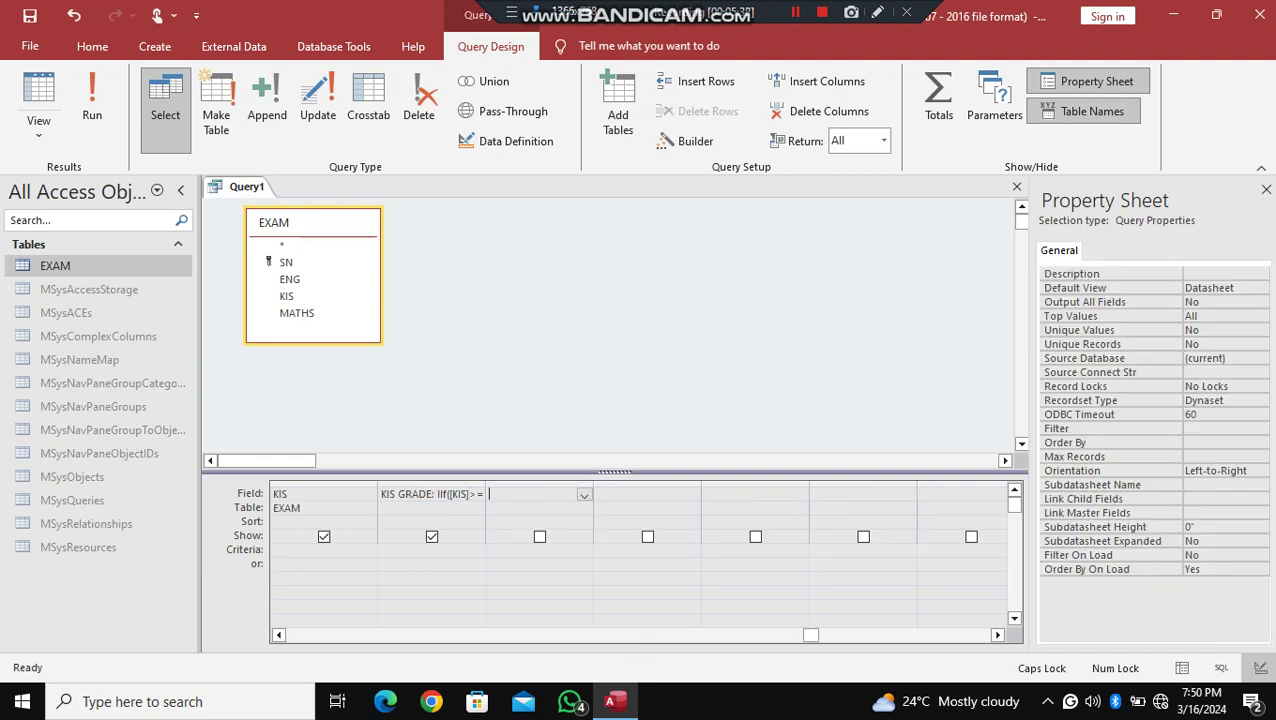
# Add the MATHS field after KIS GRADE and paste the copied grade expression into the following query column
pyautogui.doubleClick(296, 313)
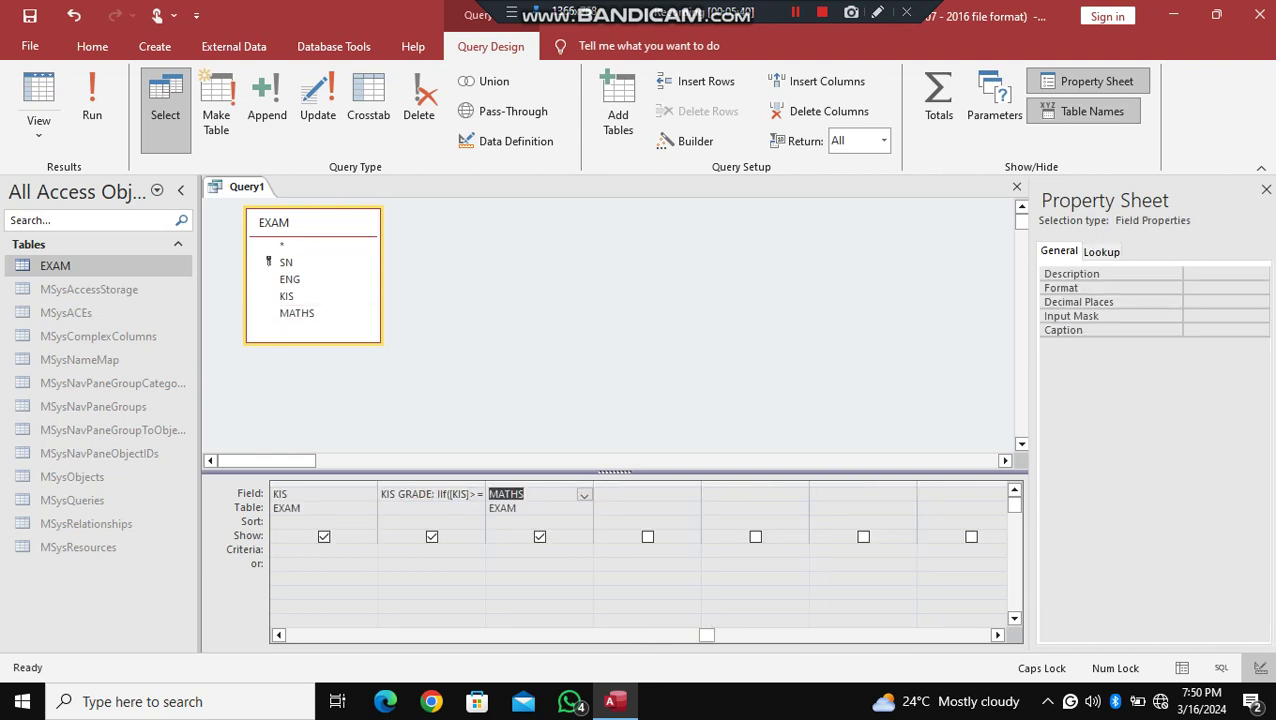
pyautogui.click(648, 494)
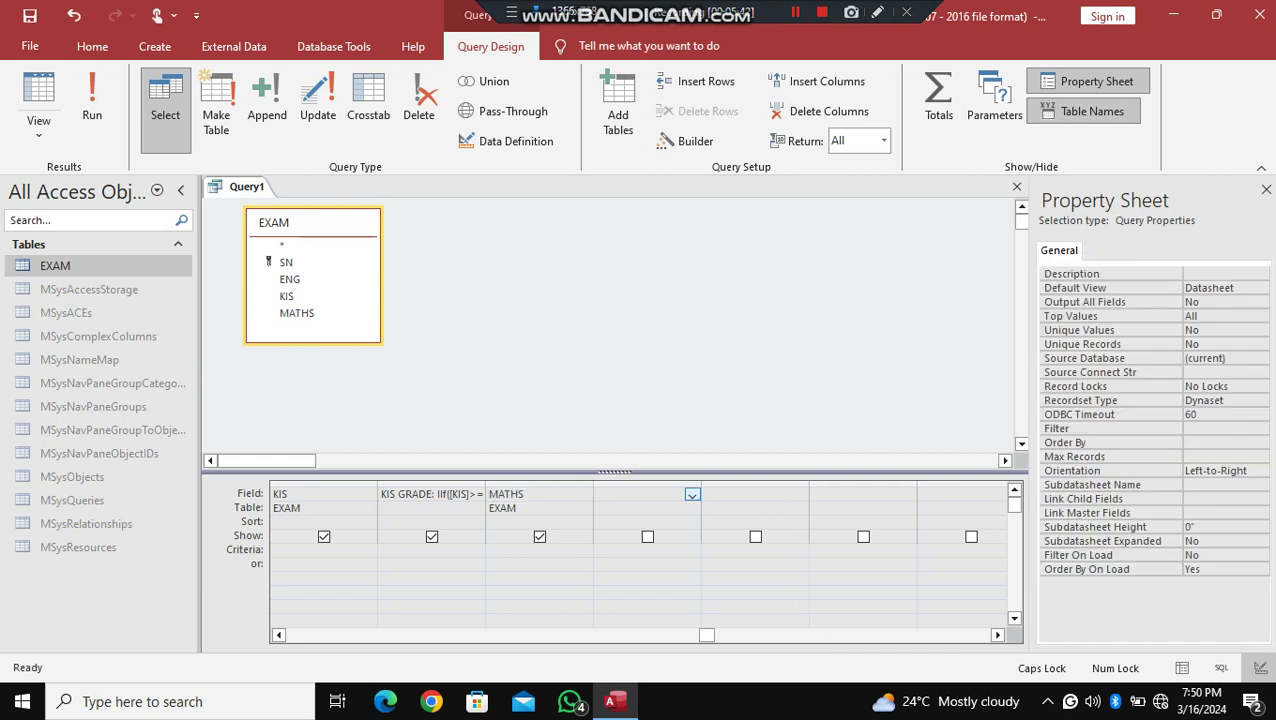
pyautogui.hotkey('ctrl', 'v')
# Replace ENG with MATHS in the grade D condition (>=40) of the expression pasted after the MATHS column
pyautogui.press('Left')
pyautogui.press('Left')
pyautogui.press('Left')
pyautogui.press('Left')
pyautogui.press('Left')
pyautogui.press('Left')
pyautogui.press('Left')
pyautogui.press('Left')
pyautogui.press('Left')
pyautogui.press('Left')
pyautogui.press('Left')
pyautogui.press('Left')
pyautogui.press('Left')
pyautogui.press('Left')
pyautogui.press('Left')
pyautogui.press('Left')
pyautogui.press('Left')
pyautogui.press('BackSpace')
pyautogui.press('BackSpace')
pyautogui.press('BackSpace')
pyautogui.write('MATHS')
# Replace ENG with MATHS in the grade C condition of the expression pasted after the MATHS column
pyautogui.press('Left')
pyautogui.press('Left')
pyautogui.press('Left')
pyautogui.press('Left')
pyautogui.press('Left')
pyautogui.press('Left')
pyautogui.press('Left')
pyautogui.press('Left')
pyautogui.press('Left')
pyautogui.press('Left')
pyautogui.press('Left')
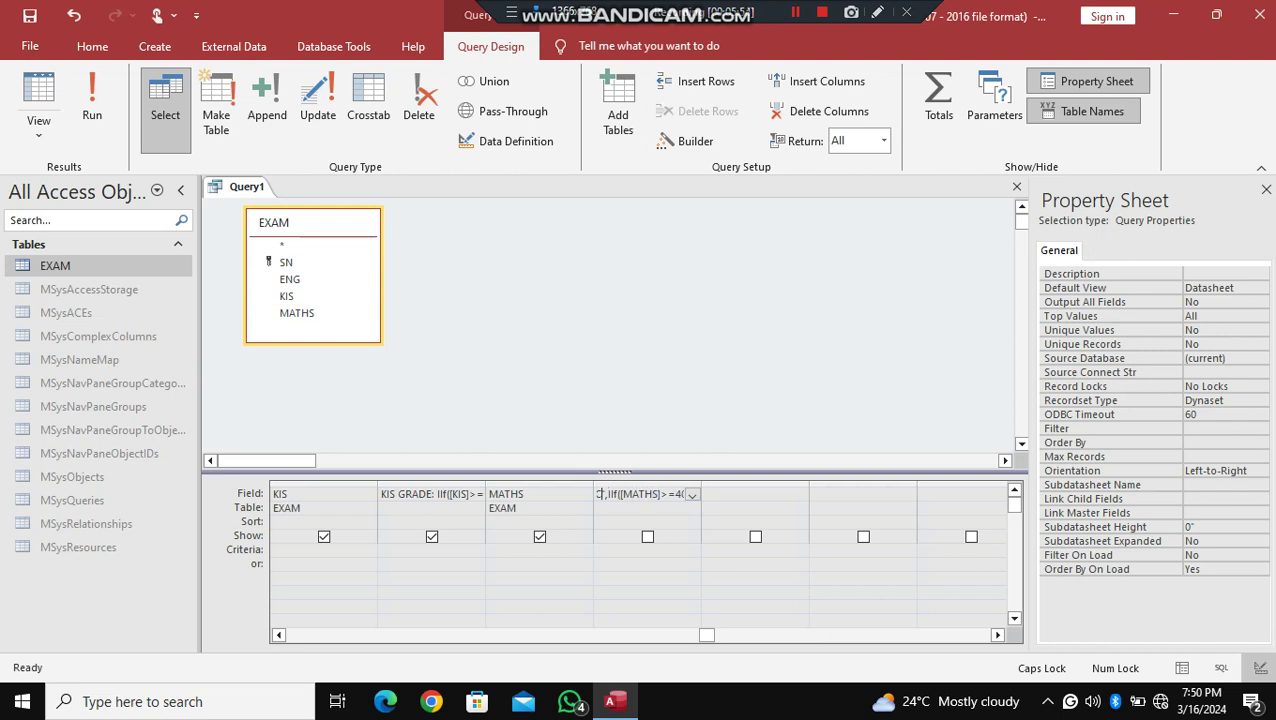
pyautogui.press('Left')
pyautogui.press('Left')
pyautogui.press('Left')
pyautogui.press('Left')
pyautogui.press('Left')
pyautogui.press('Left')
pyautogui.press('Left')
pyautogui.press('BackSpace')
pyautogui.press('BackSpace')
pyautogui.press('BackSpace')
pyautogui.write('MATHS')
# Replace ENG with MATHS in the grade B condition of the expression pasted after the MATHS column
pyautogui.press('Left')
pyautogui.press('Left')
pyautogui.press('Left')
pyautogui.press('Left')
pyautogui.press('Left')
pyautogui.press('Left')
pyautogui.press('Left')
pyautogui.press('Left')
pyautogui.press('Left')
pyautogui.press('Left')
pyautogui.press('Left')
pyautogui.press('Left')
pyautogui.press('Left')
pyautogui.press('Left')
pyautogui.press('Left')
pyautogui.press('Left')
pyautogui.press('Delete')
pyautogui.press('Delete')
pyautogui.press('BackSpace')
pyautogui.write('MATHS')
# Replace ENG with MATHS in the grade A condition of the pasted expression, keeping the field name in square brackets
pyautogui.press('Left')
pyautogui.press('Left')
pyautogui.press('Left')
pyautogui.press('Left')
pyautogui.press('Left')
pyautogui.press('Left')
pyautogui.press('Left')
pyautogui.press('Left')
pyautogui.press('Left')
pyautogui.press('Left')
pyautogui.press('Left')
pyautogui.press('Left')
pyautogui.press('Left')
pyautogui.press('Left')
pyautogui.press('Left')
pyautogui.press('BackSpace')
pyautogui.press('BackSpace')
pyautogui.press('BackSpace')
pyautogui.press('BackSpace')
pyautogui.write('MATHS]')
# Rename the calculated field after the MATHS column as MATHS GRADE and set it to show in the query results
pyautogui.press('Left')
pyautogui.press('Left')
pyautogui.press('Left')
pyautogui.press('Left')
pyautogui.press('Left')
pyautogui.press('Left')
pyautogui.press('Left')
pyautogui.press('Left')
pyautogui.press('Left')
pyautogui.press('Left')
pyautogui.press('Left')
pyautogui.press('BackSpace')
pyautogui.press('BackSpace')
pyautogui.press('BackSpace')
pyautogui.write('MA')
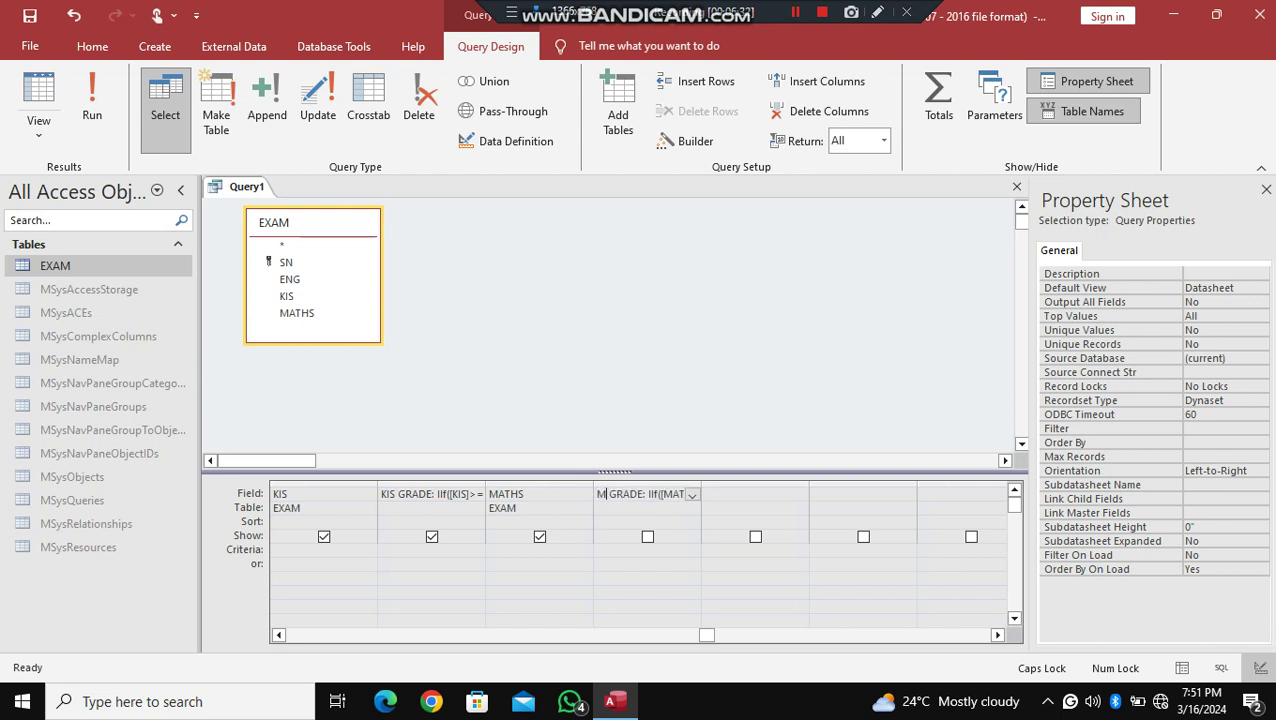
pyautogui.write('THS')
pyautogui.click(647, 537)
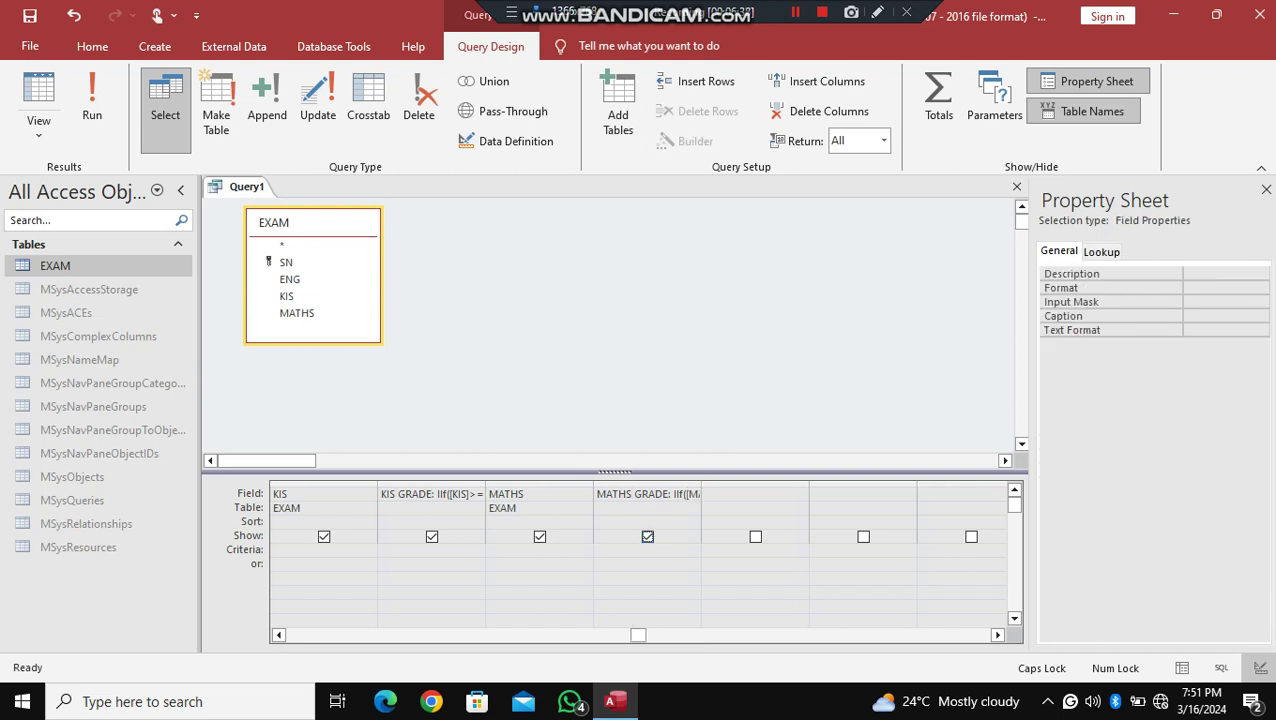
# Run the query, set the ENG score of the record with SN 6 to 90, and commit the record
pyautogui.click(91, 105)
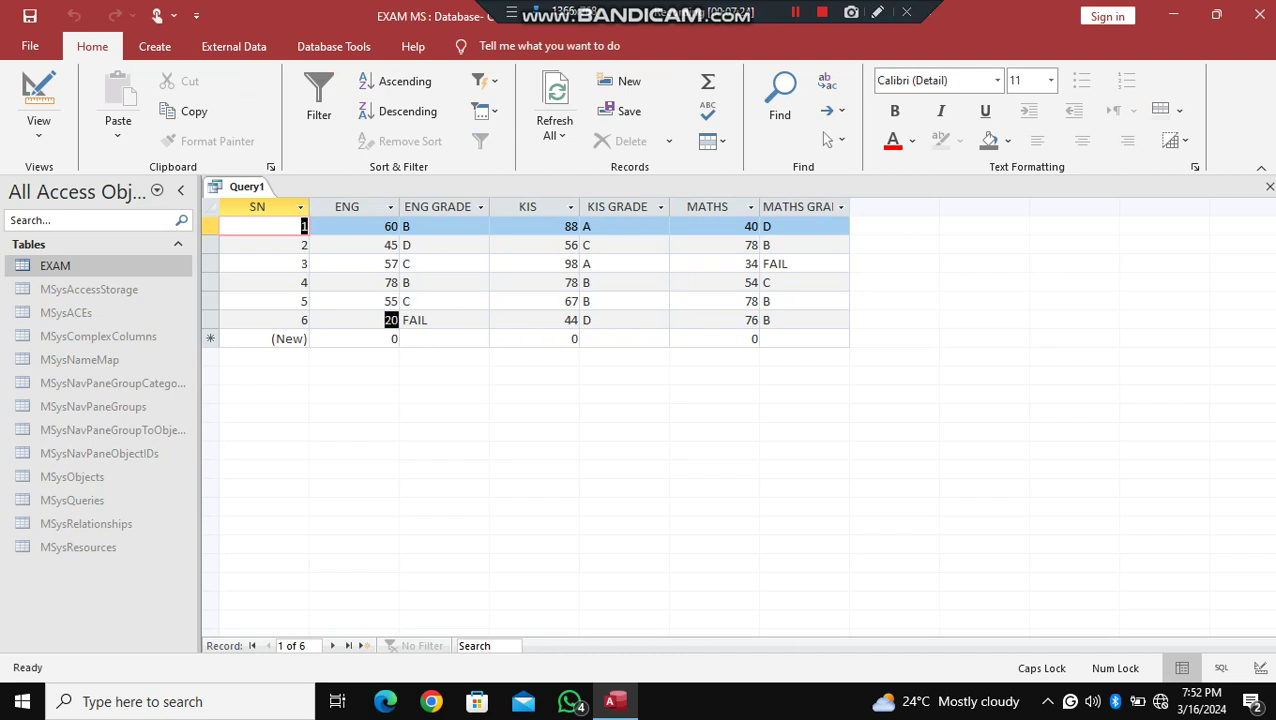
pyautogui.click(390, 320)
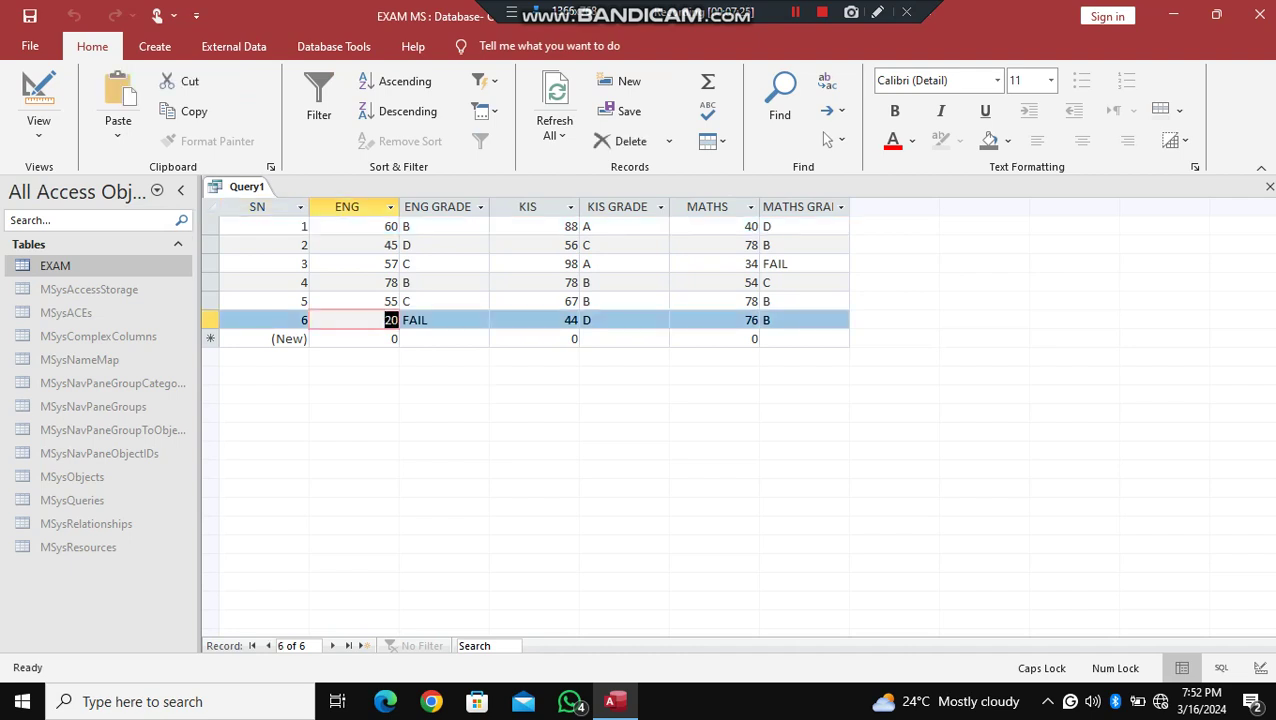
pyautogui.write('90')
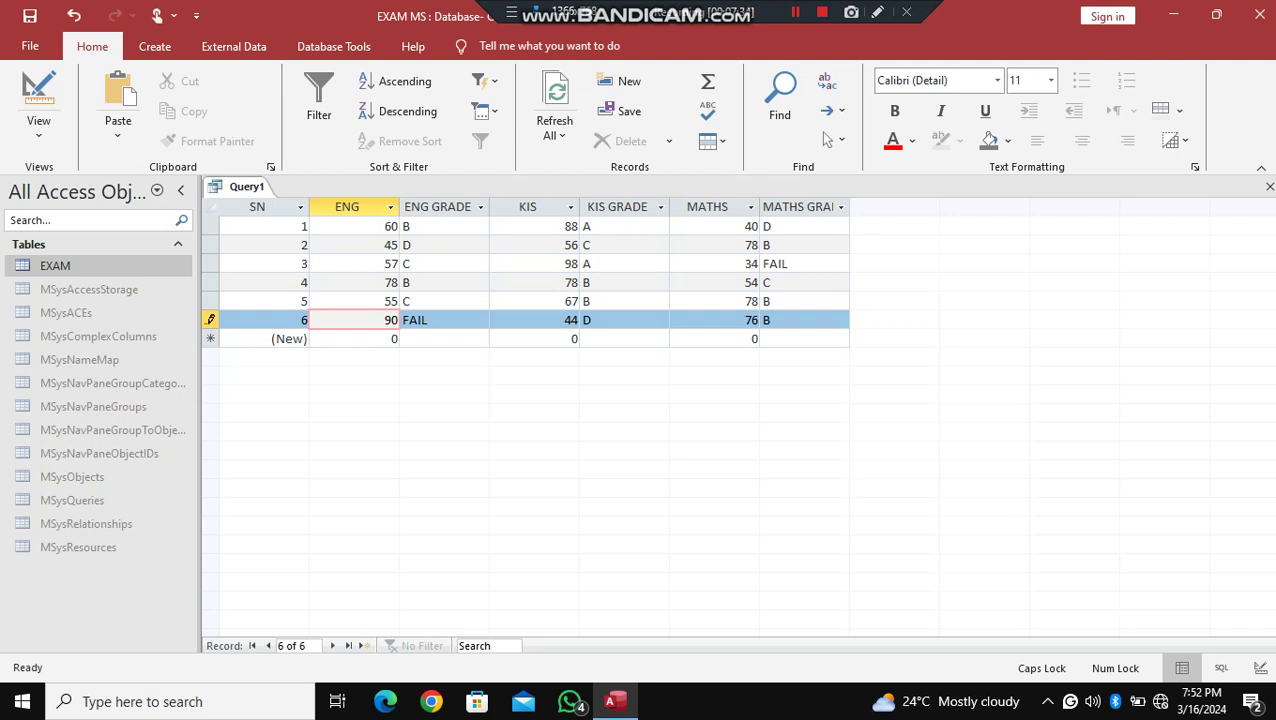
pyautogui.click(384, 301)
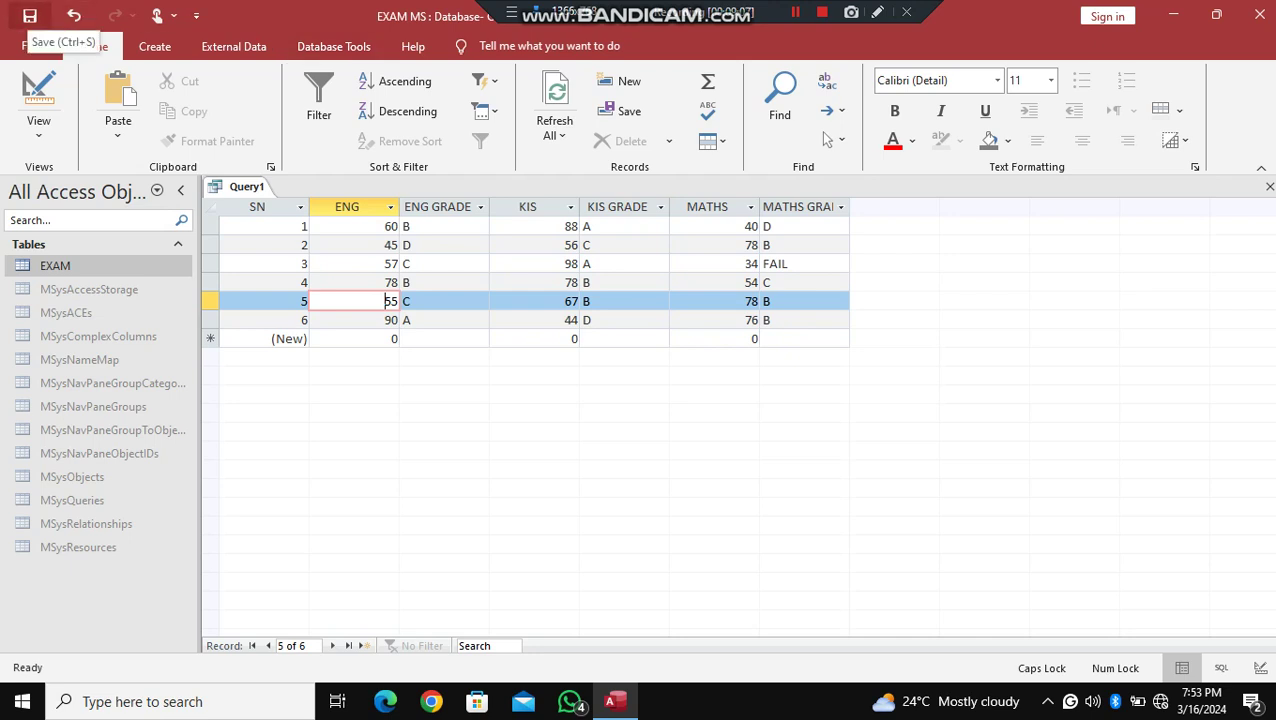
# Save the query as GRADING QUERY and close it
pyautogui.click(30, 16)
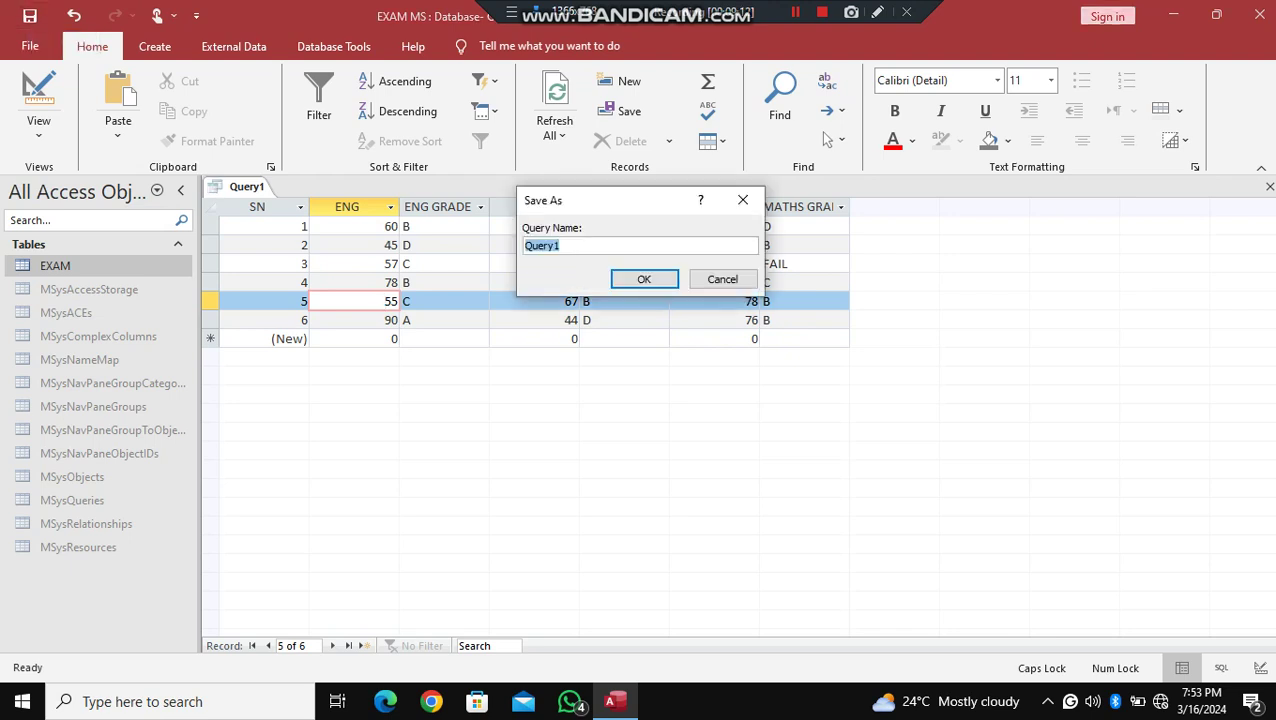
pyautogui.write('GRADING QUERY')
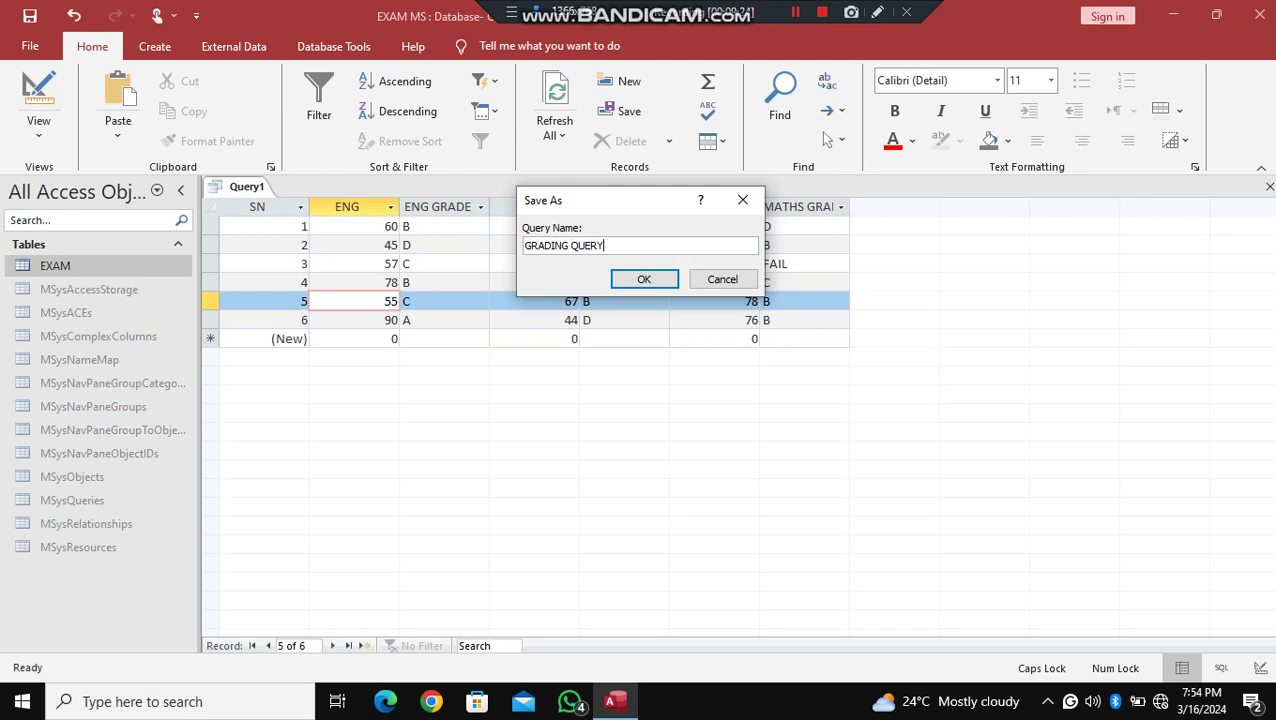
pyautogui.press('Return')
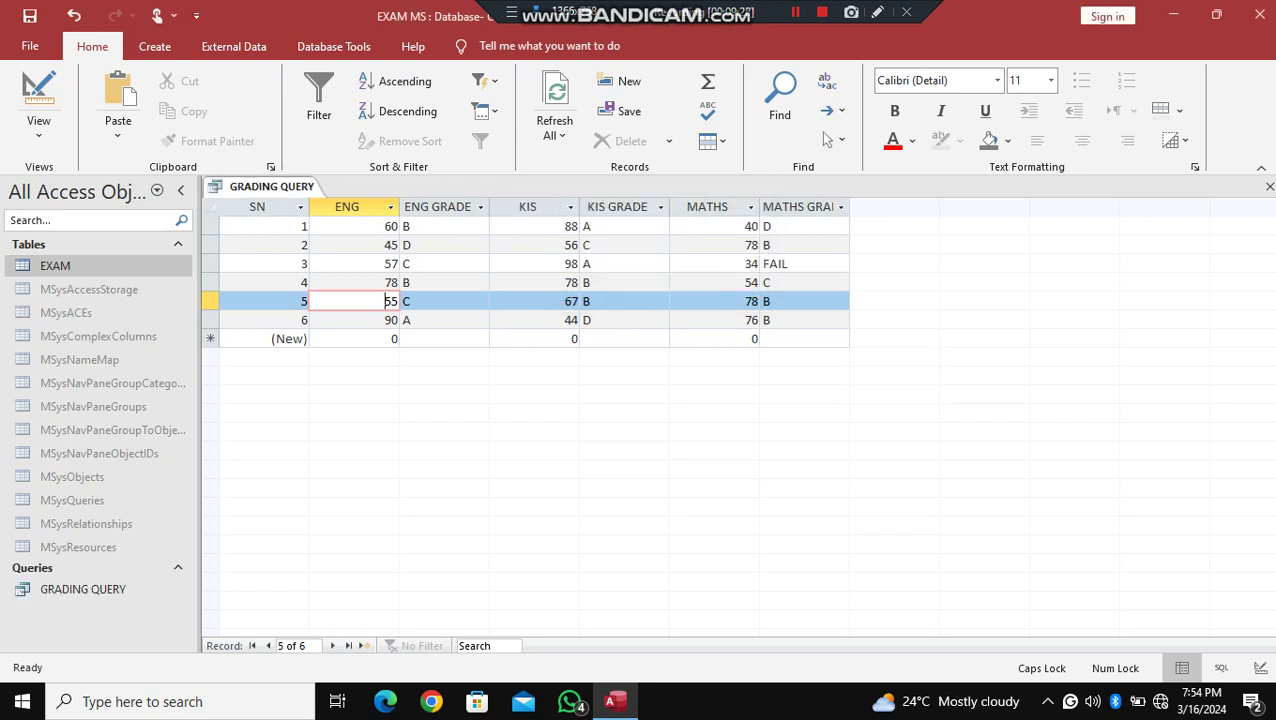
pyautogui.hotkey('ctrl', 'w')
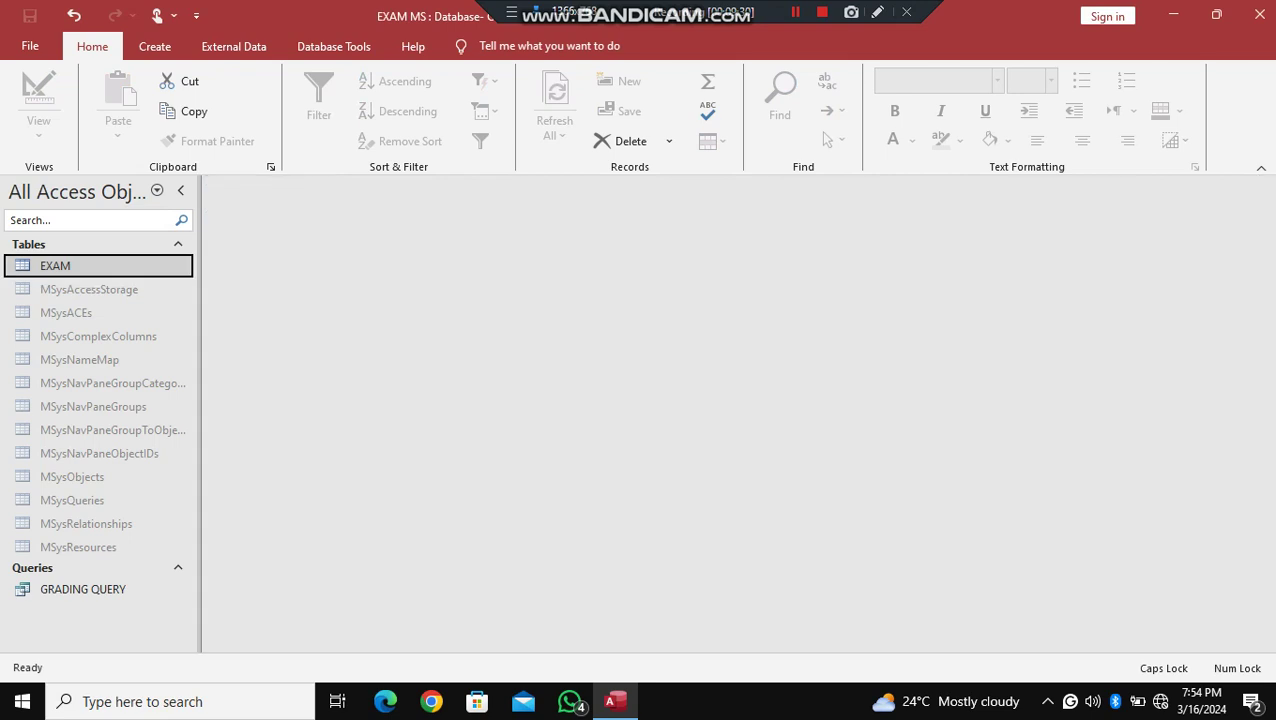